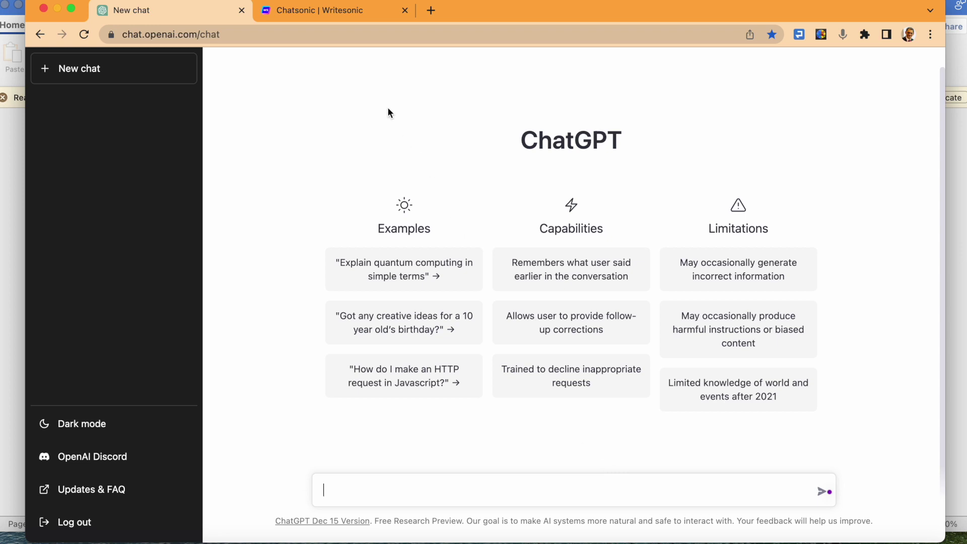
Switch between the Chatsonic and ChatGPT tabs to compare the two chat pages.
left_click(333, 9)
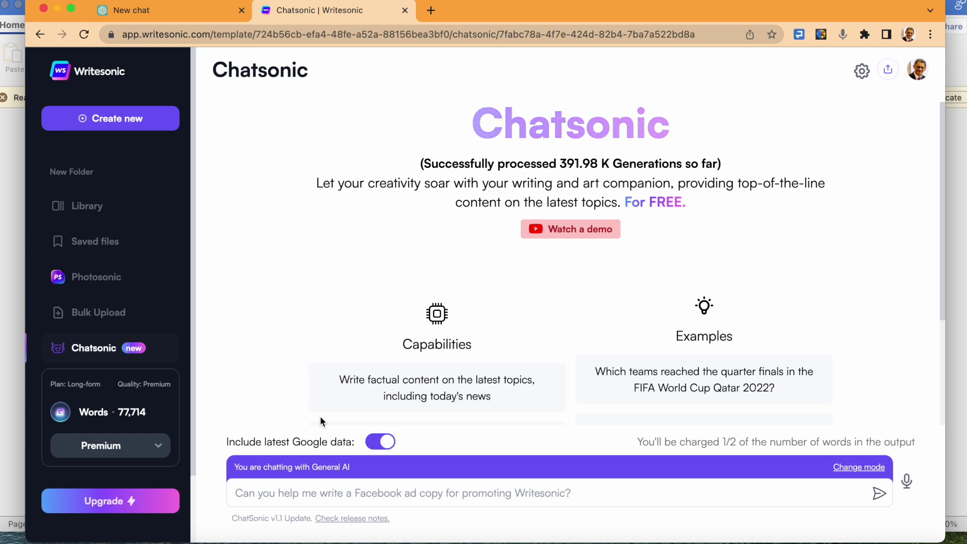
left_click(170, 10)
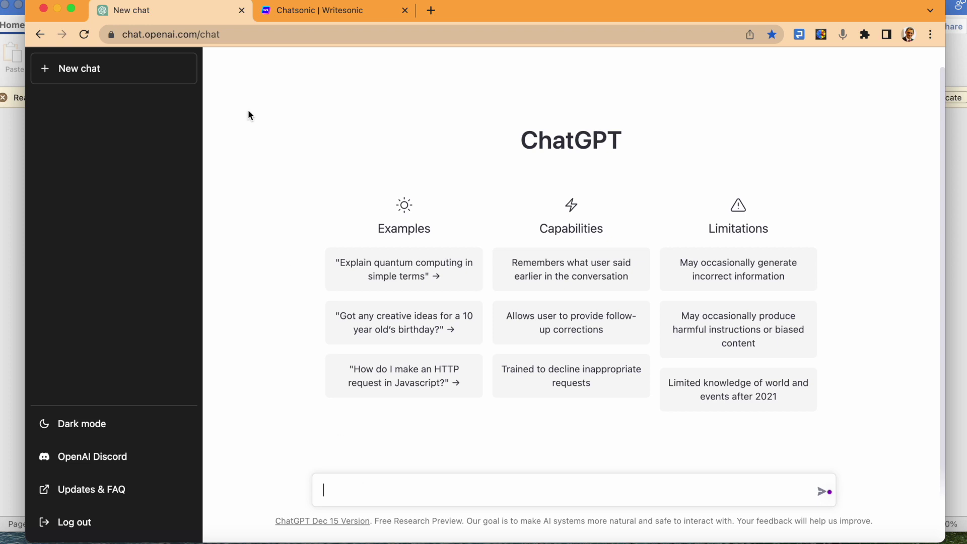
left_click(306, 6)
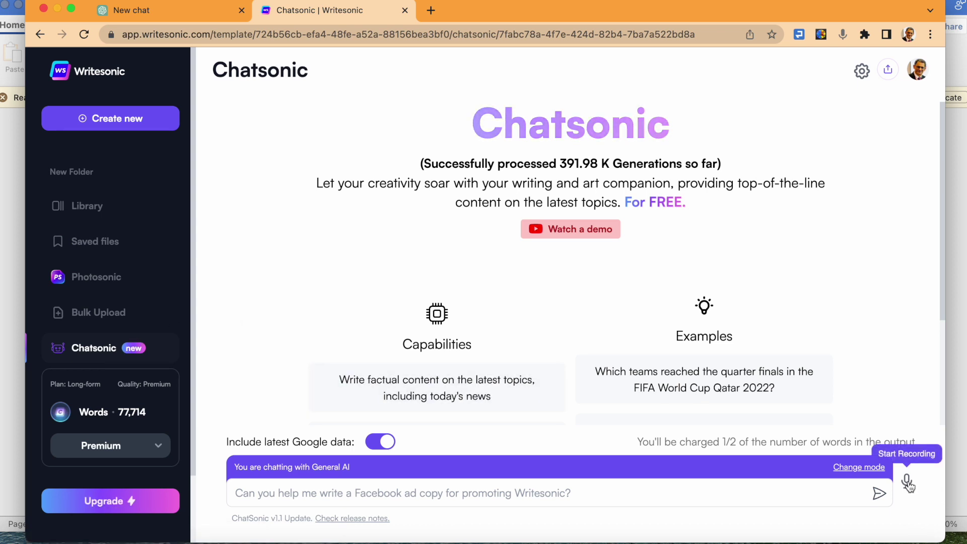
left_click(207, 13)
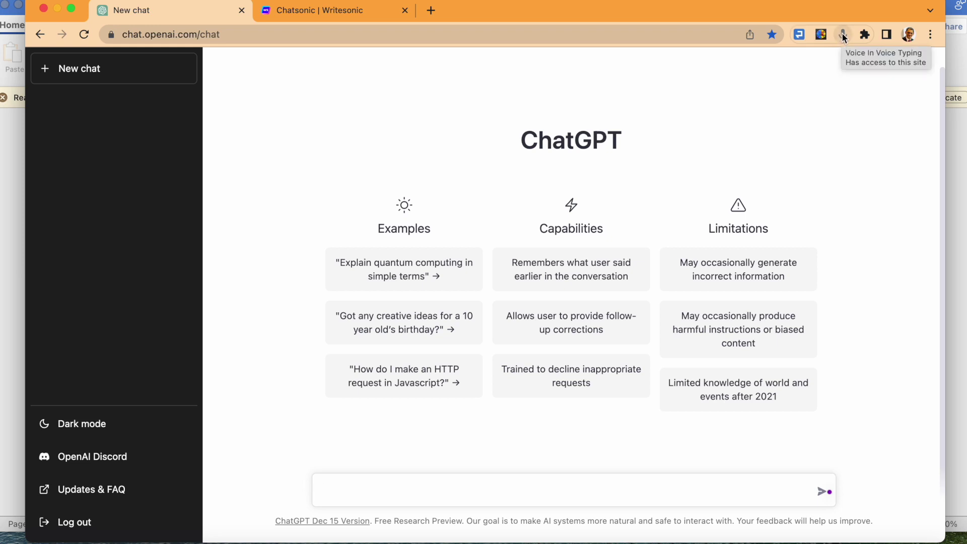
Dictate and send the Abu Dhabi 2023 conferences question, then clear the stray transcribed text.
left_click(844, 34)
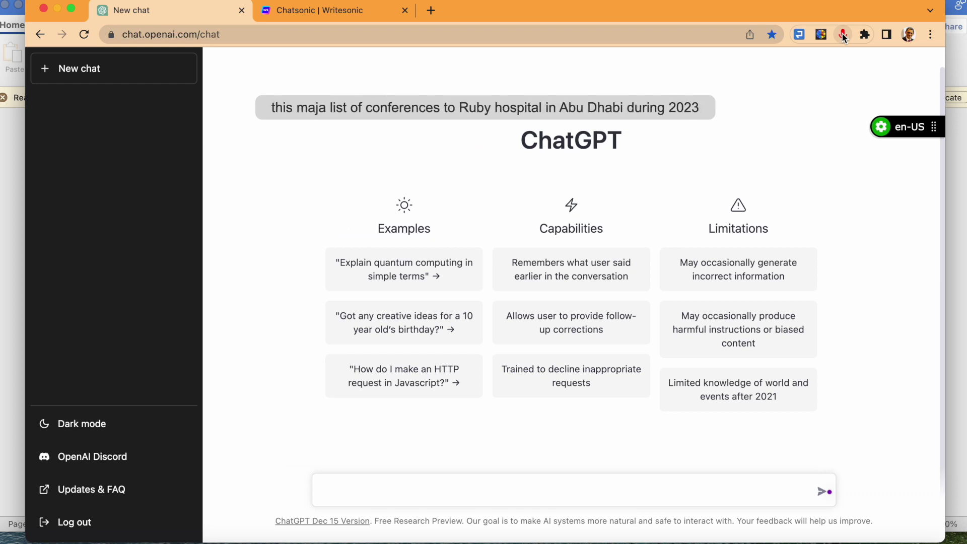
key("Return")
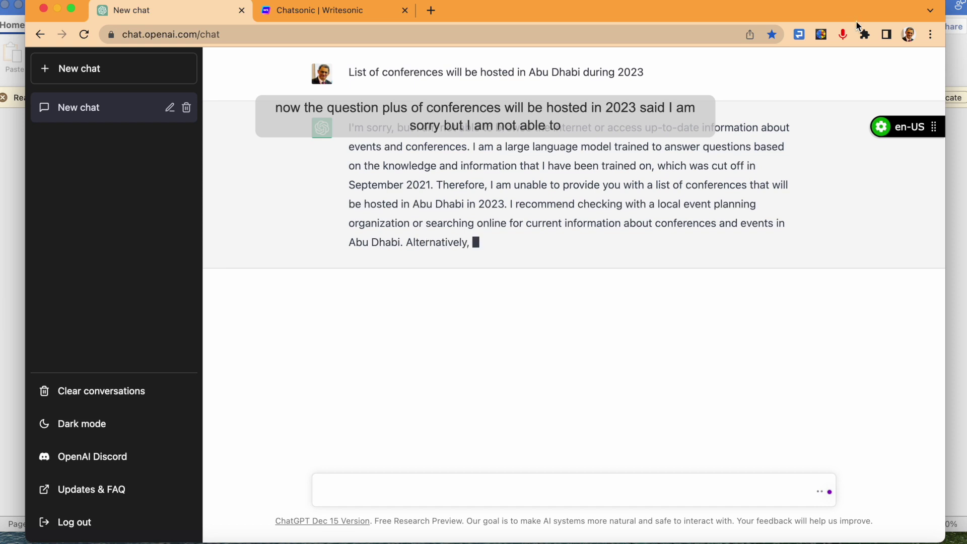
left_click(846, 34)
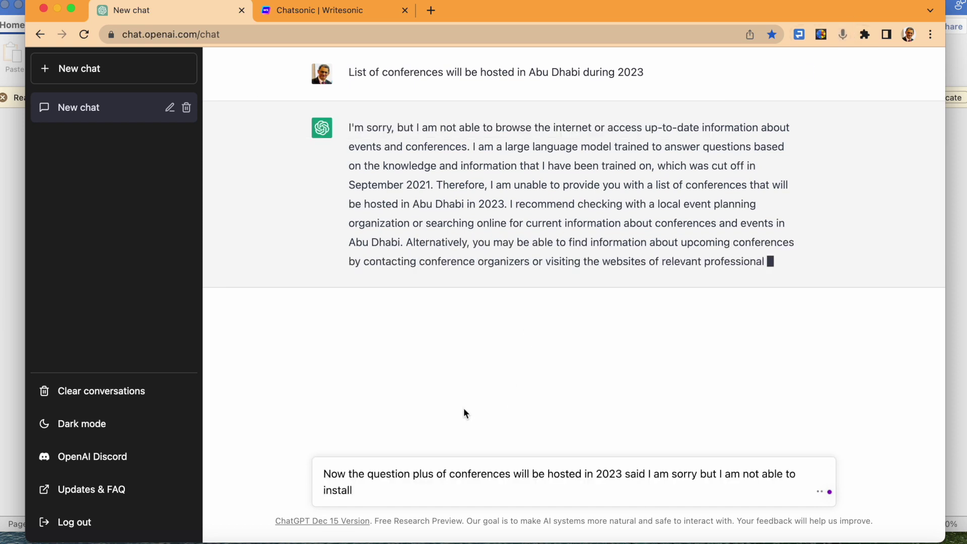
key("super+a")
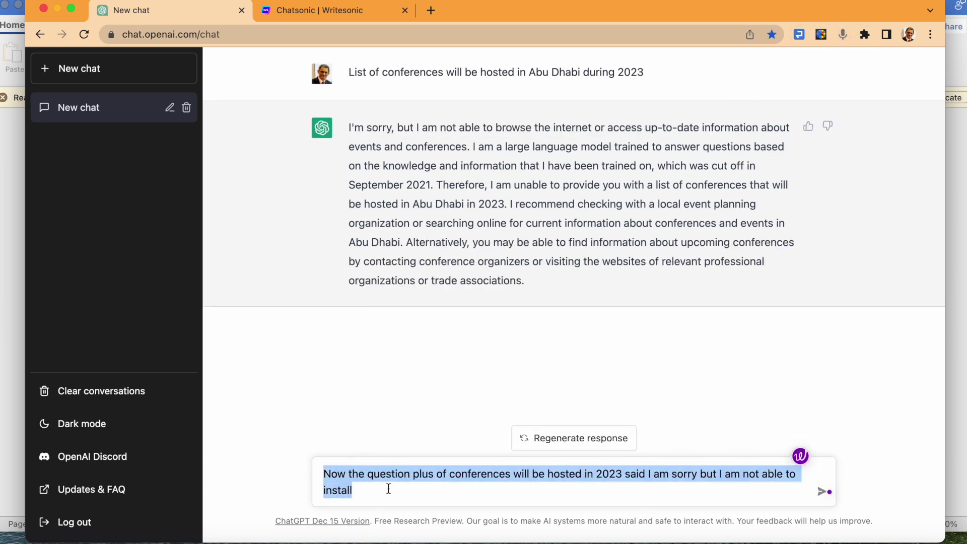
key("BackSpace")
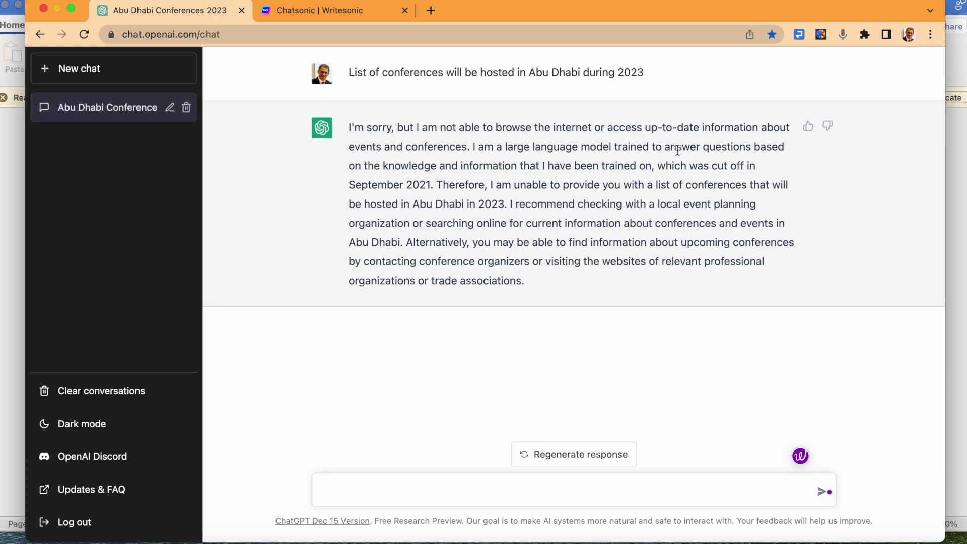
Copy the conferences question from ChatGPT and send it in the Chatsonic chat.
mouse_move(349, 72)
left_click_drag(348, 71, 650, 87)
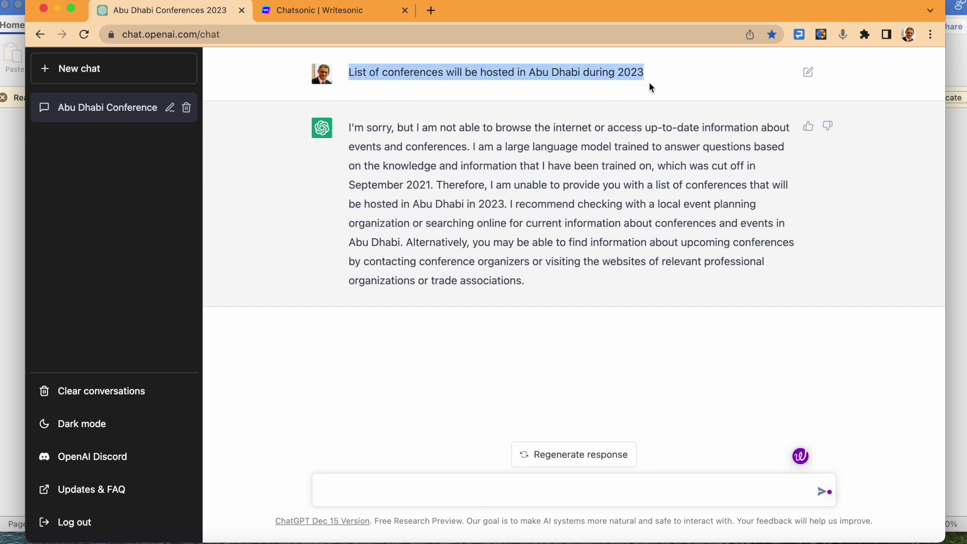
right_click(625, 72)
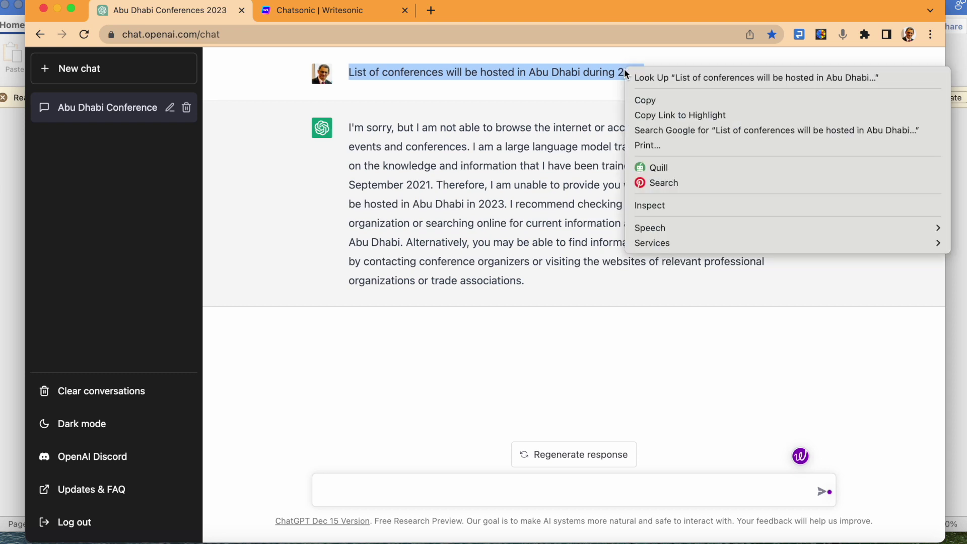
left_click(648, 100)
left_click(319, 9)
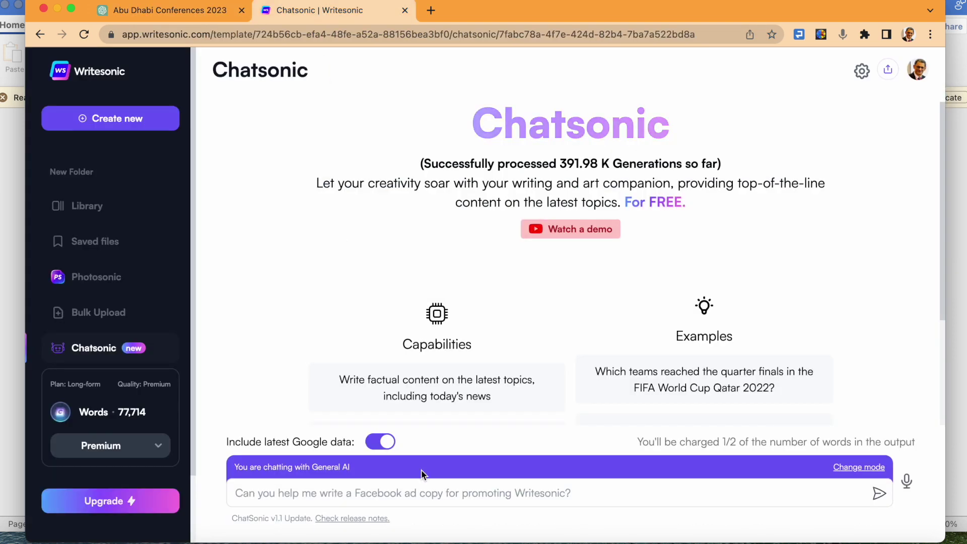
left_click(406, 493)
key("super+v")
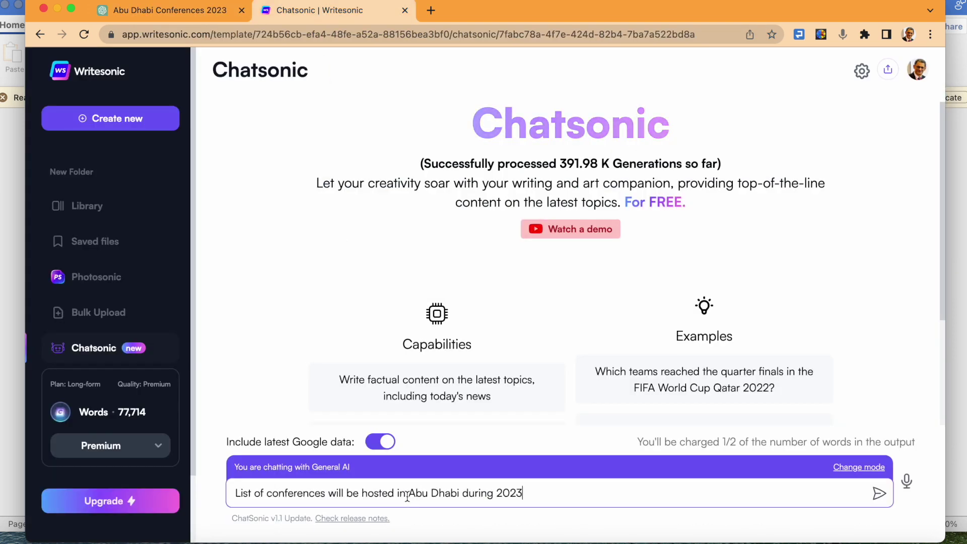
key("Return")
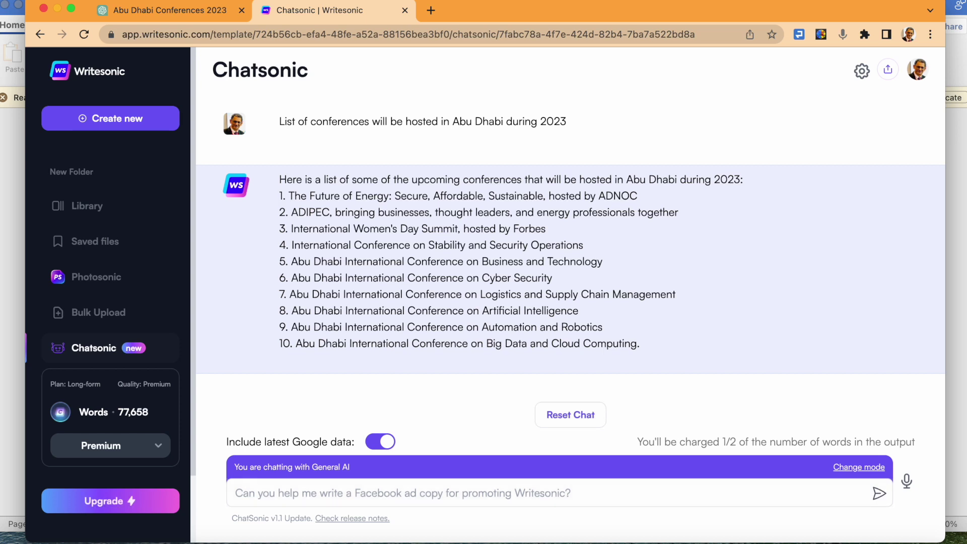
Send a follow-up asking for each conference's start and end dates, location, web page and details.
left_click(262, 493)
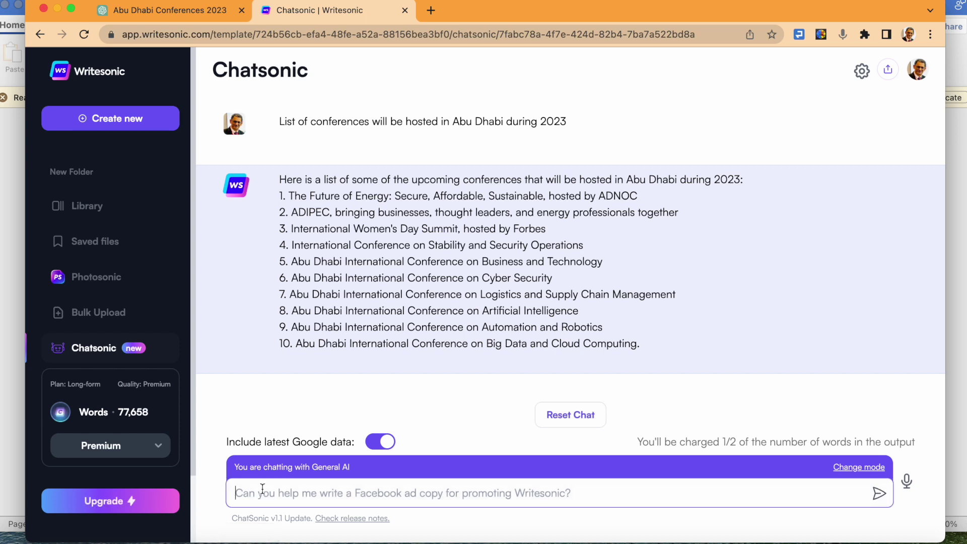
key("ctrl+v")
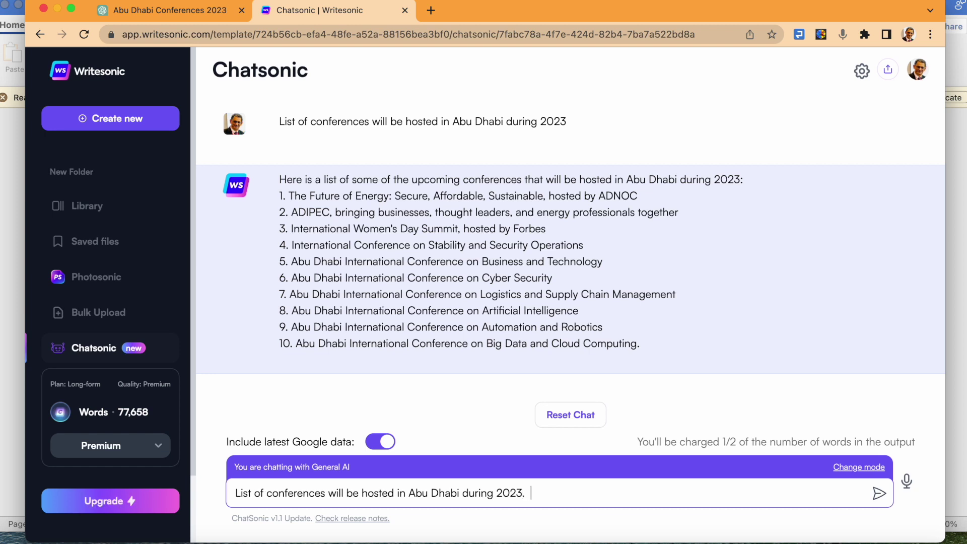
type("Please inc")
type("lude t")
type("he start and end date, the location,")
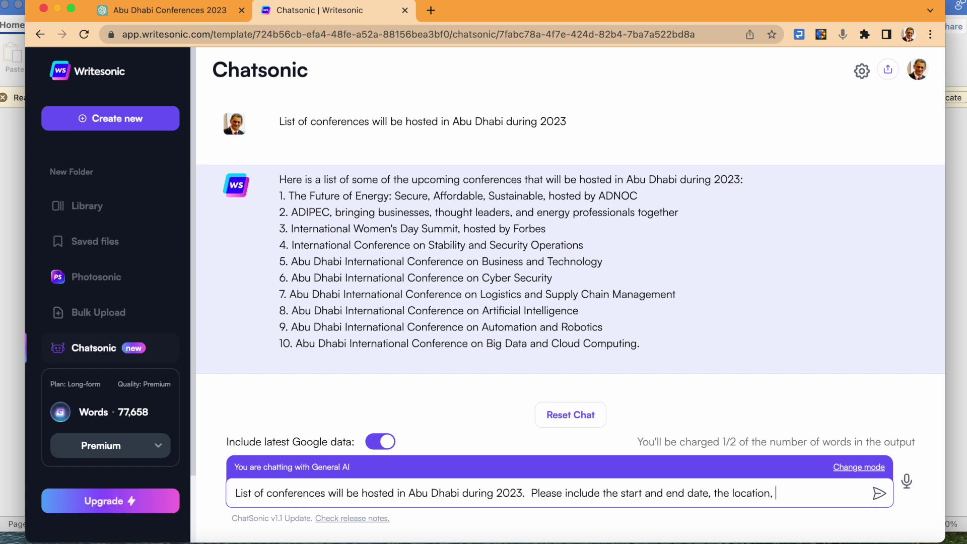
type("web ")
type("page, ")
type("and")
type("y addit")
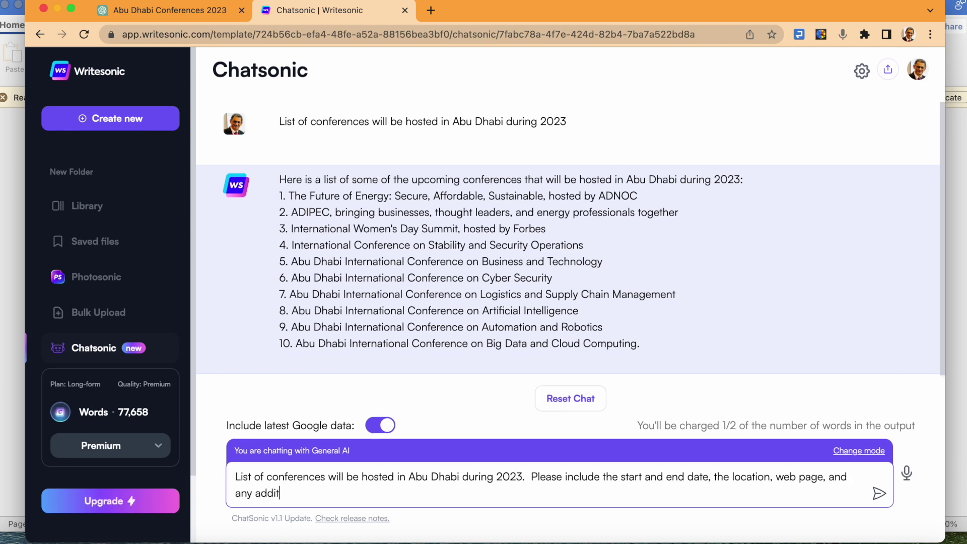
type("ional info")
type("rmation about")
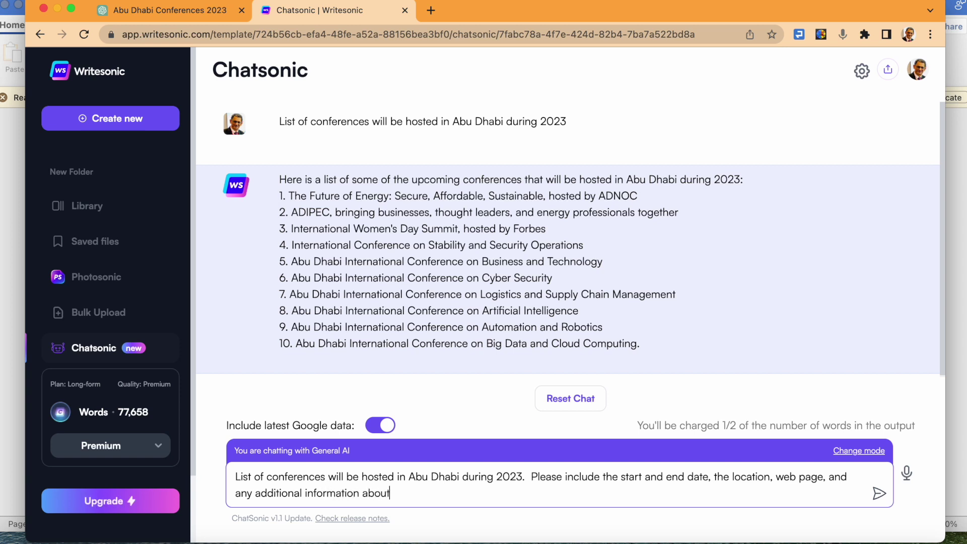
type("ach")
type("erence.")
key("Return")
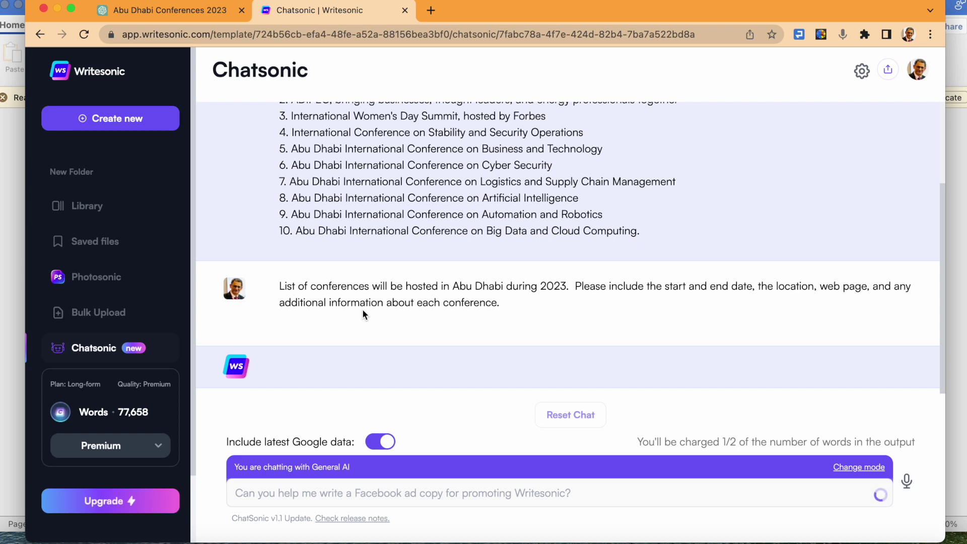
left_click(865, 34)
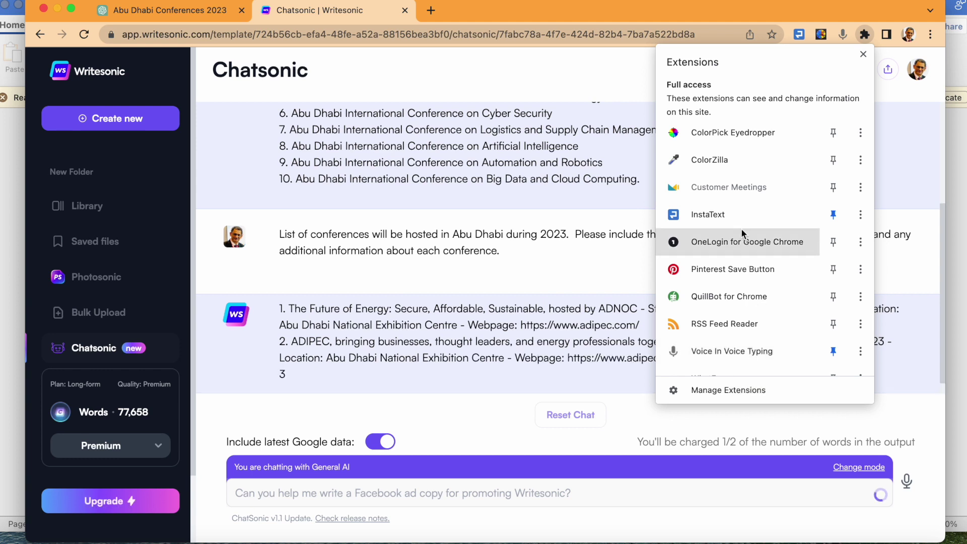
Close the Chrome Extensions menu while the detailed conference answer finishes generating.
left_click(785, 9)
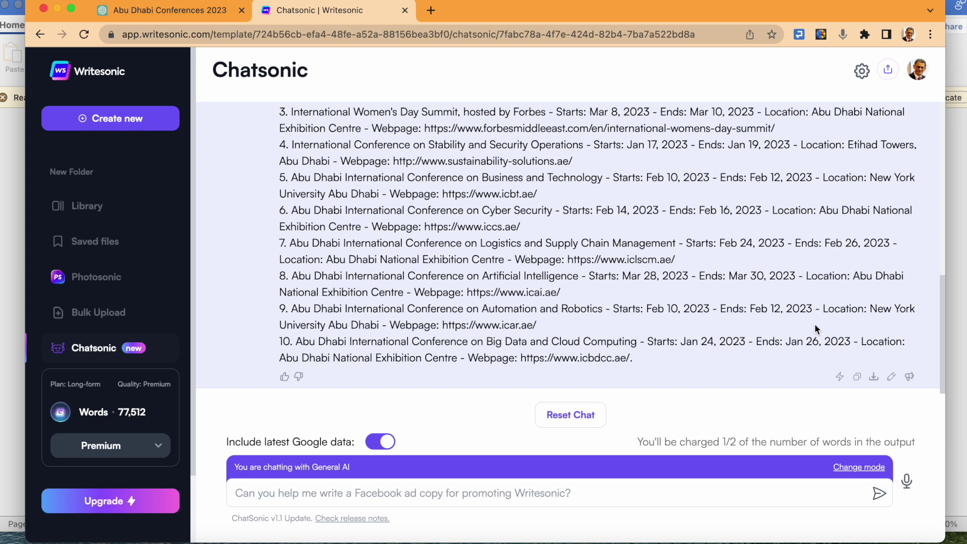
Copy the detailed conference list and ask Chatsonic to reformat it as a table.
left_click(856, 377)
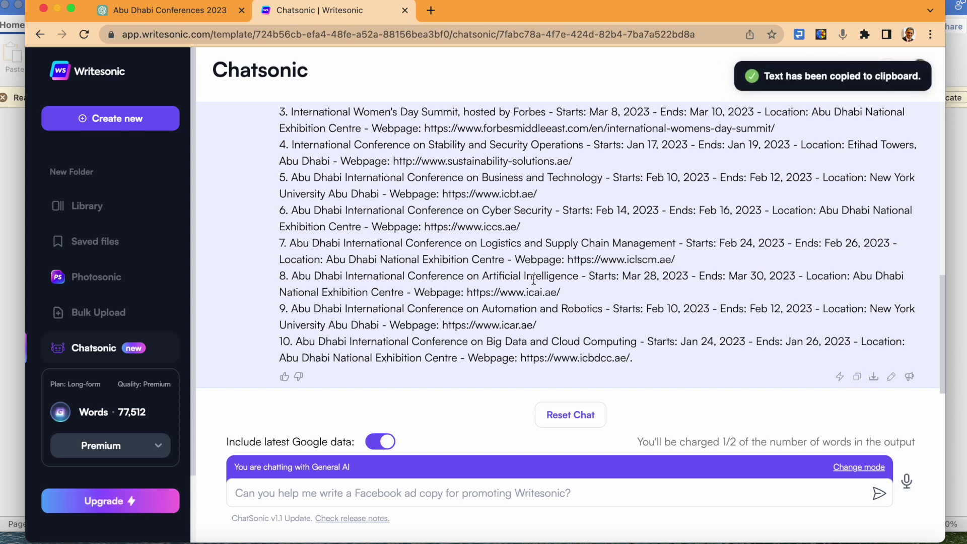
left_click(406, 491)
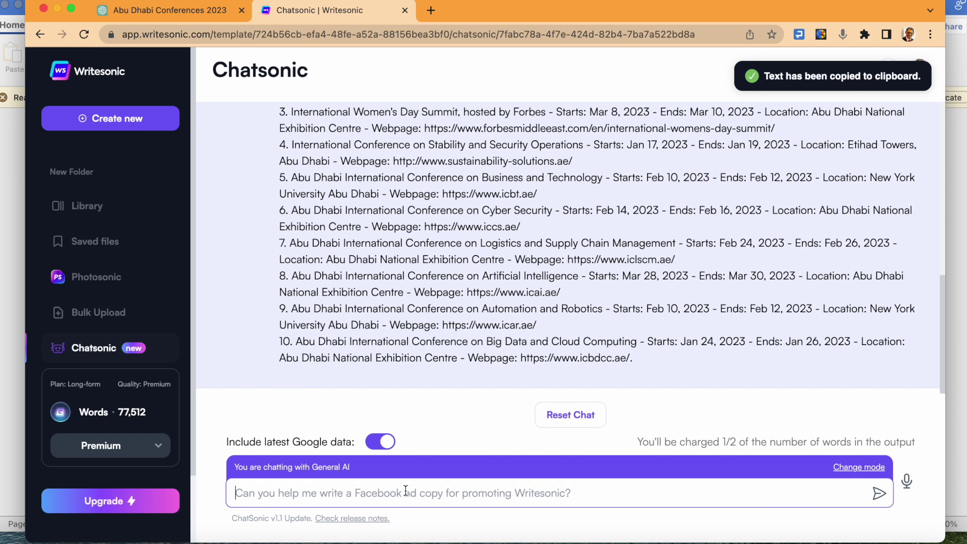
type("Please")
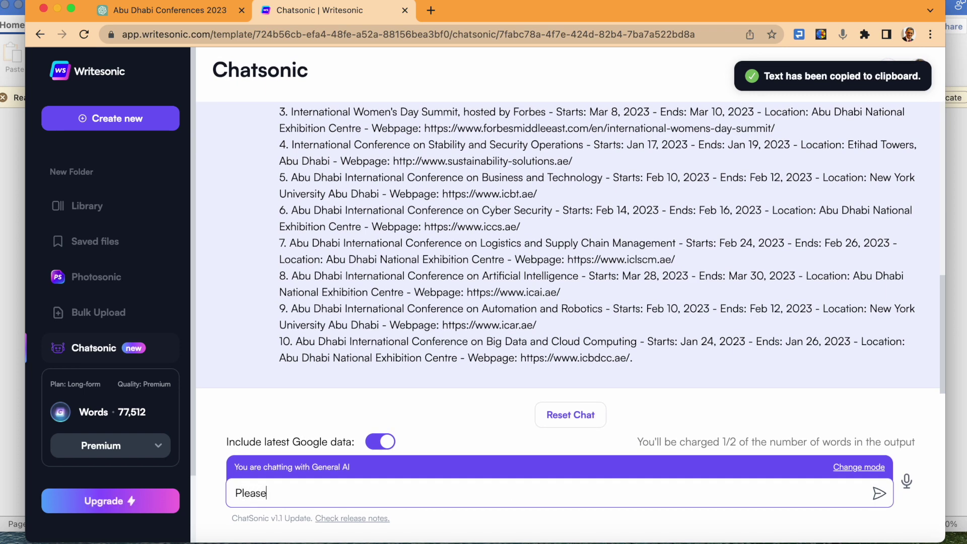
type(" put the above in a table format.")
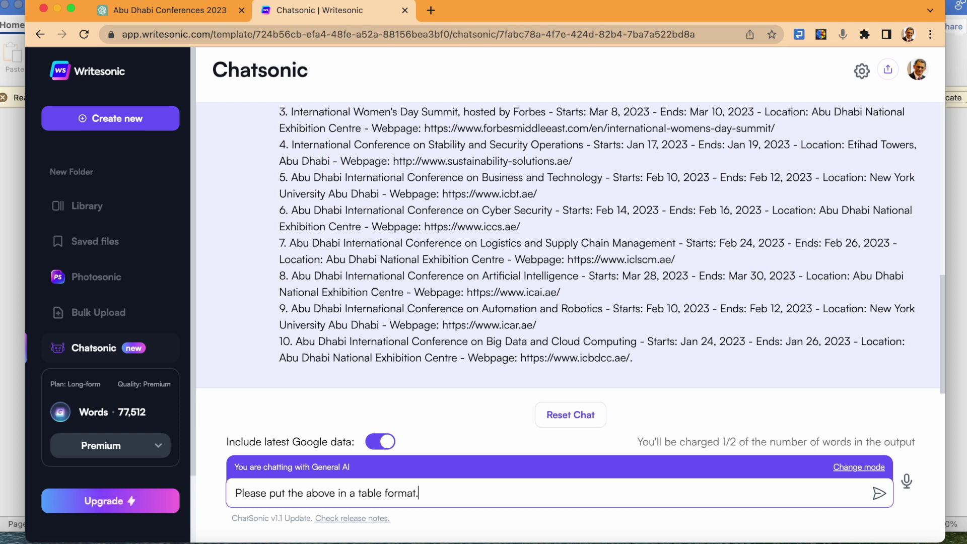
key("Return")
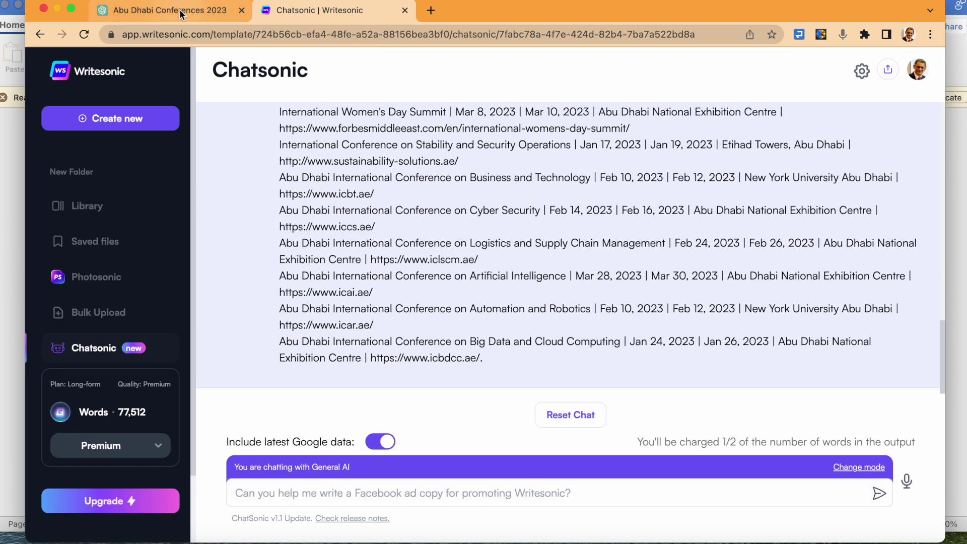
Paste the Chatsonic conference list into ChatGPT with a request to make it a table.
left_click(180, 9)
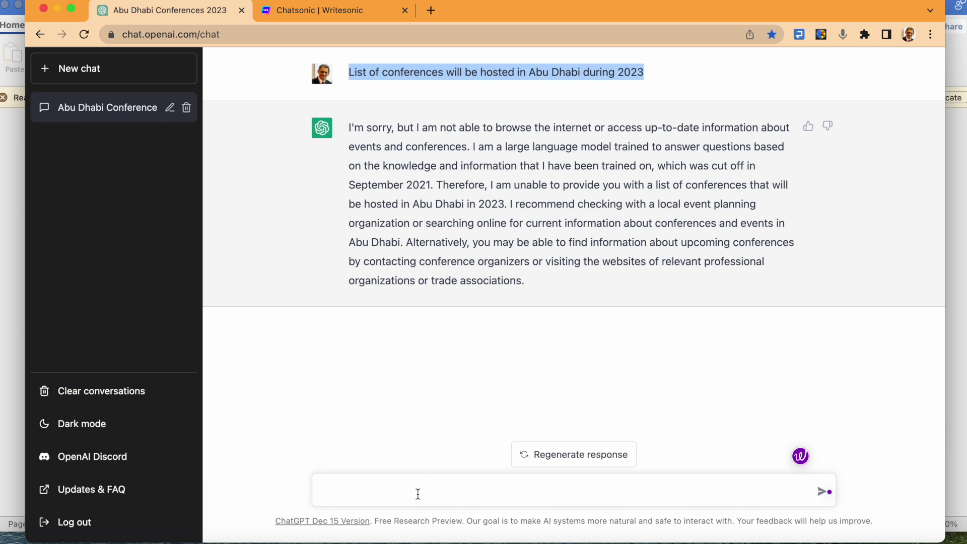
left_click(417, 494)
type("Please put this in a table format.")
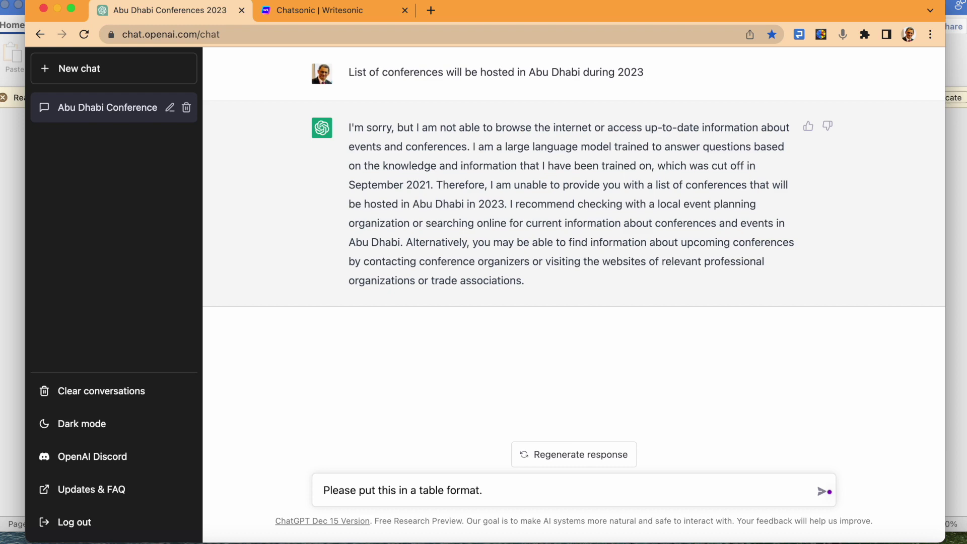
key("ctrl+v")
key("Return")
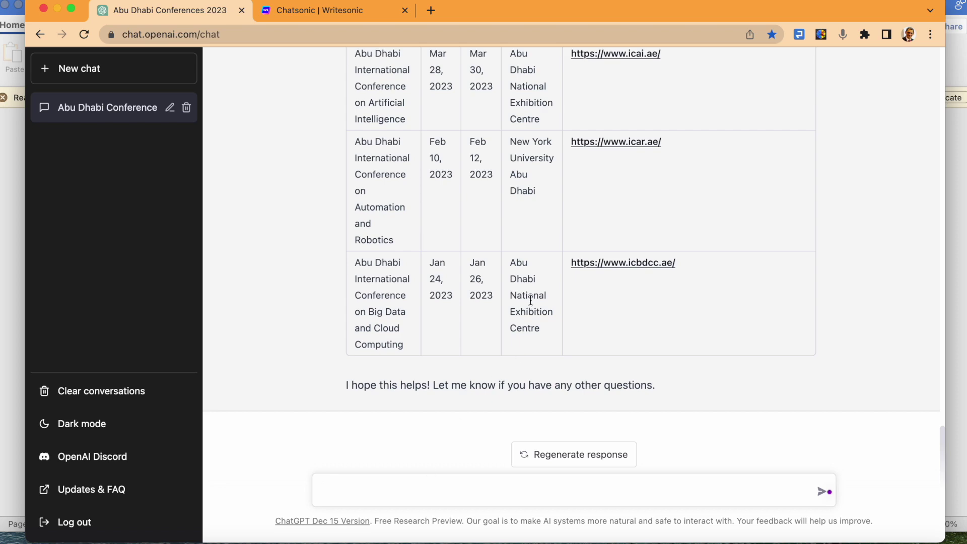
scroll(529, 298, "up", 5)
scroll(530, 298, "up", 5)
scroll(529, 299, "up", 5)
scroll(529, 299, "up", 5)
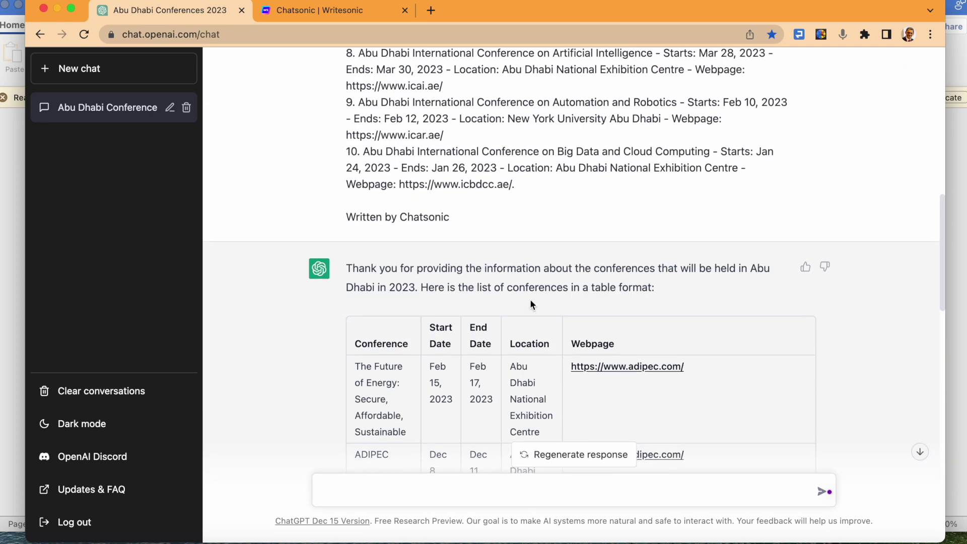
scroll(529, 298, "down", 2)
scroll(523, 299, "down", 2)
scroll(407, 386, "down", 4)
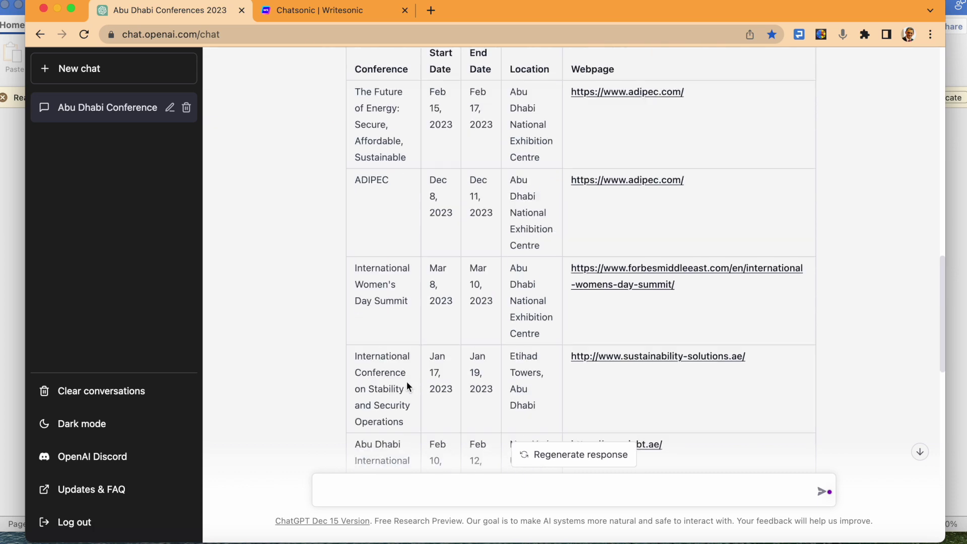
scroll(406, 386, "down", 2)
scroll(372, 393, "down", 3)
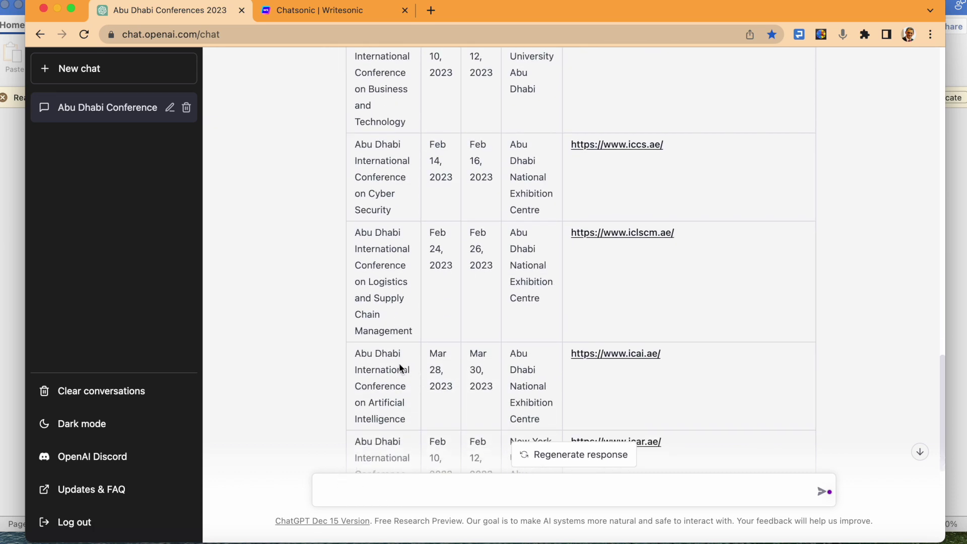
scroll(400, 368, "down", 3)
scroll(400, 368, "down", 2)
scroll(399, 341, "down", 3)
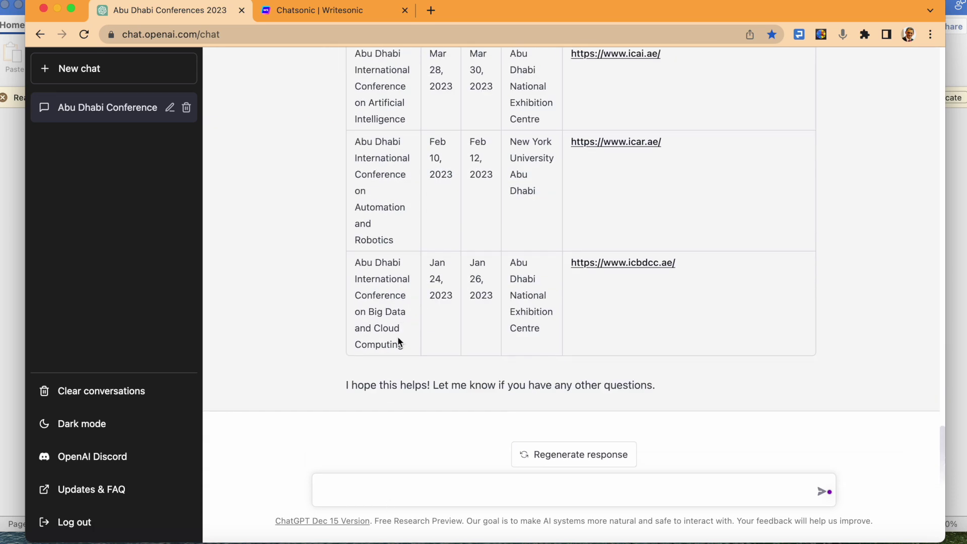
scroll(397, 337, "up", 1)
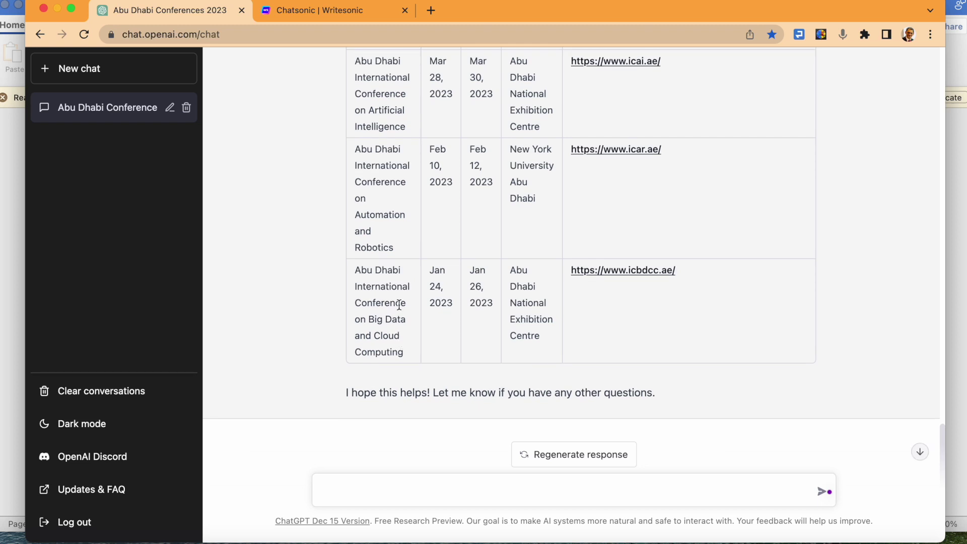
type("Draft")
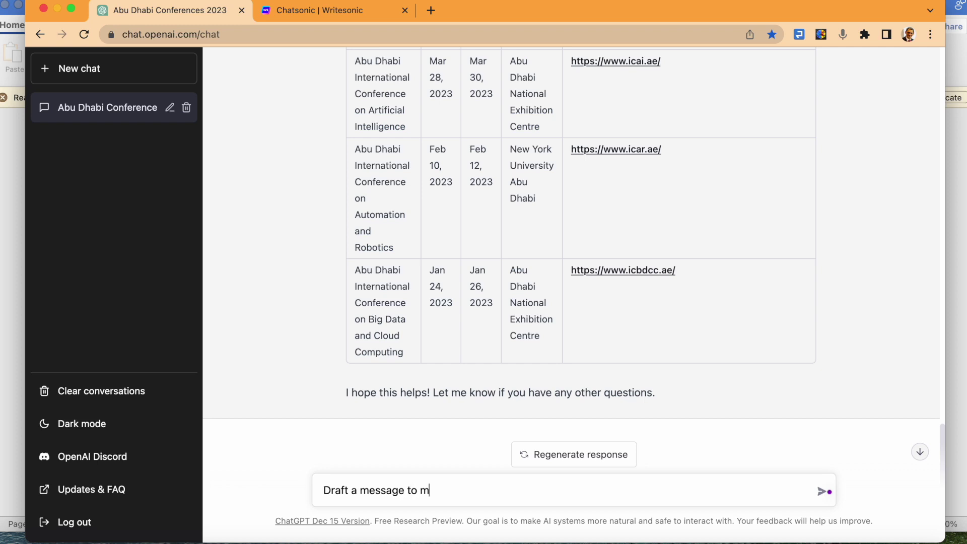
type("am")
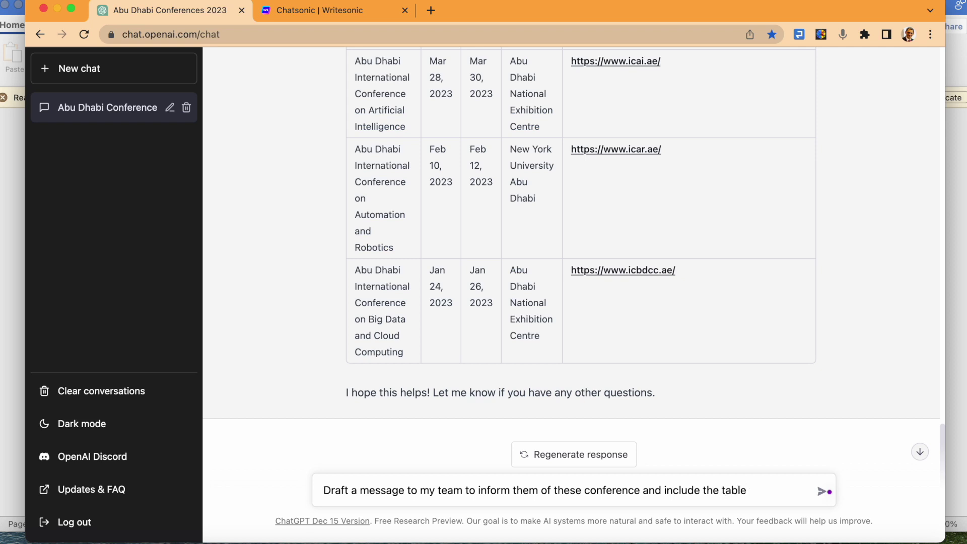
Send the request for a drafted team message that includes the conference table.
key("Return")
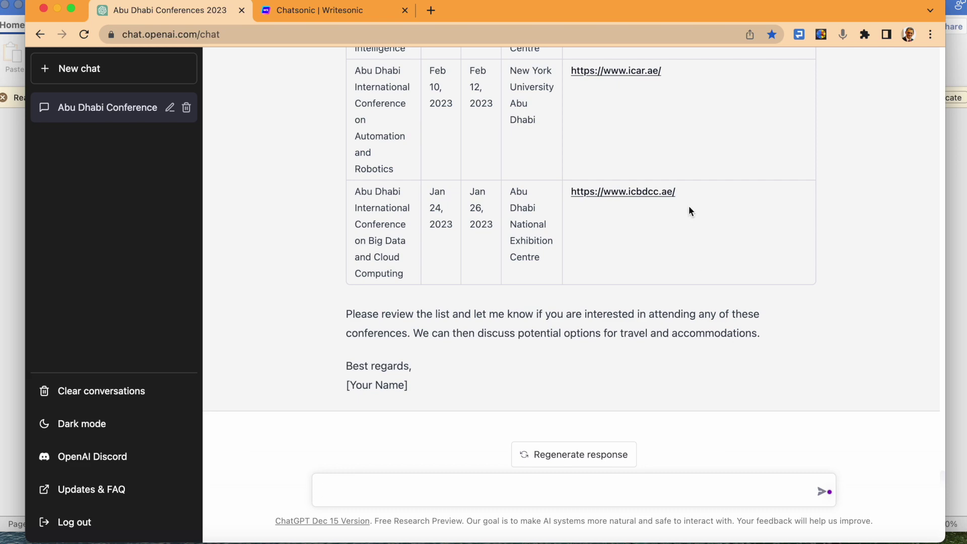
scroll(688, 205, "up", 3)
scroll(688, 206, "up", 3)
scroll(688, 206, "up", 3)
scroll(689, 206, "up", 3)
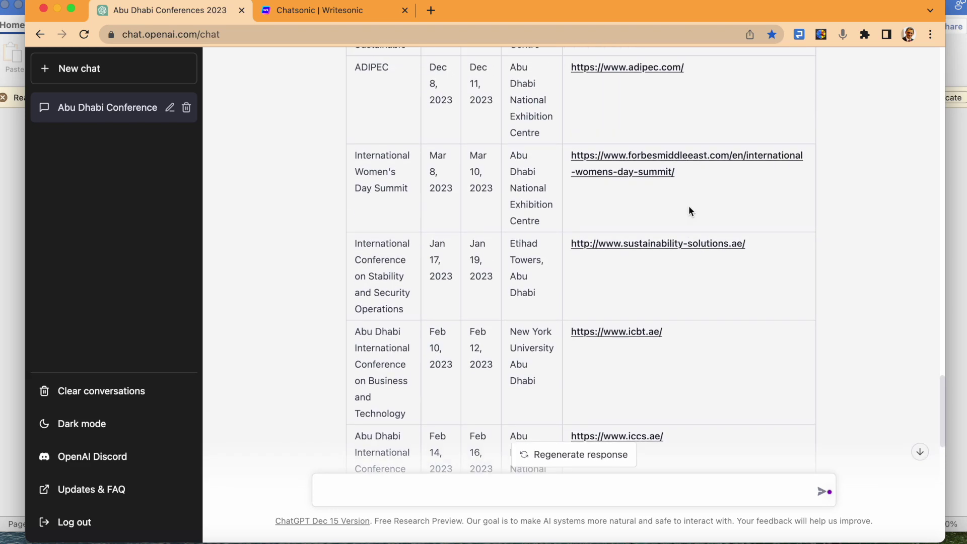
scroll(688, 206, "up", 5)
scroll(688, 206, "down", 3)
scroll(688, 205, "down", 10)
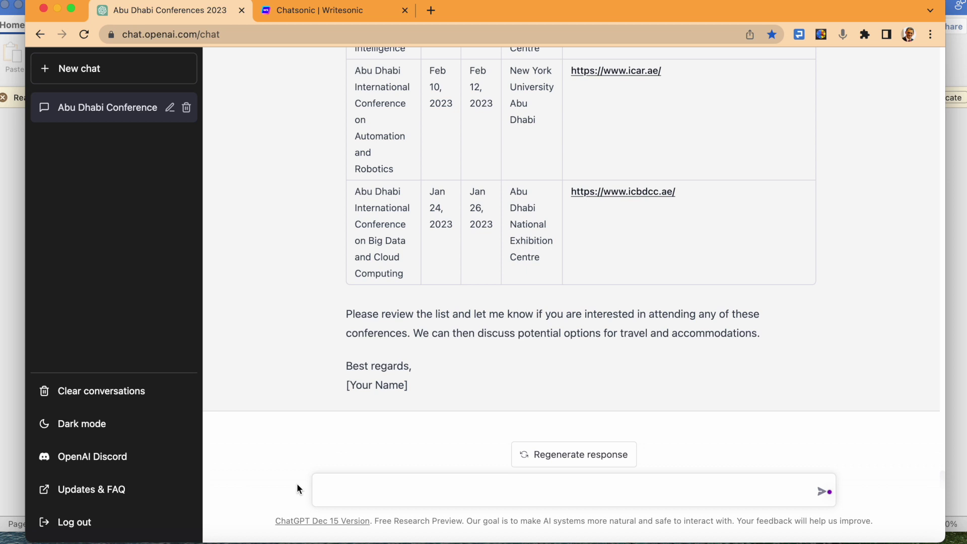
type("Draw")
type("age that s")
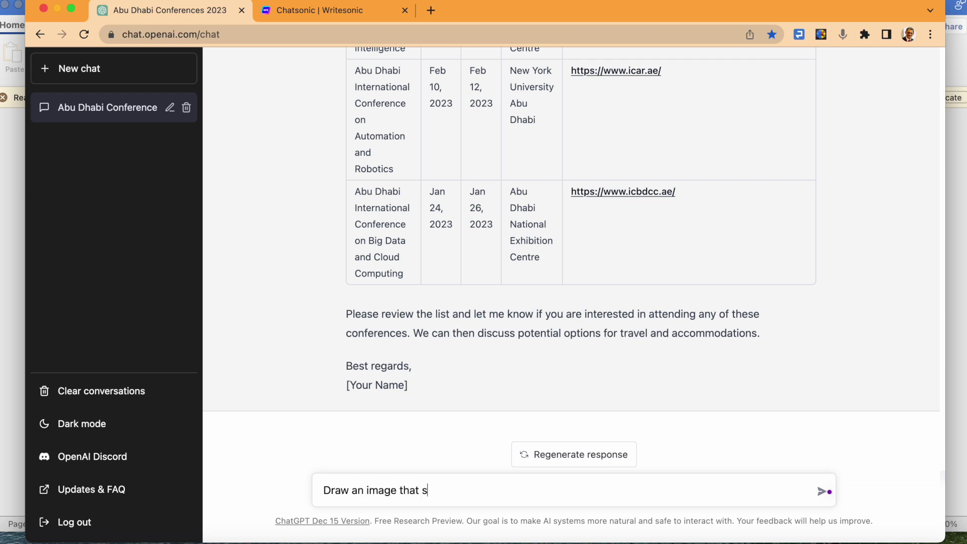
type("um")
Correct, copy and send 'Draw an image that represent the above conference.' to ChatGPT.
key("BackSpace")
key("BackSpace")
key("BackSpace")
type("the above conference.")
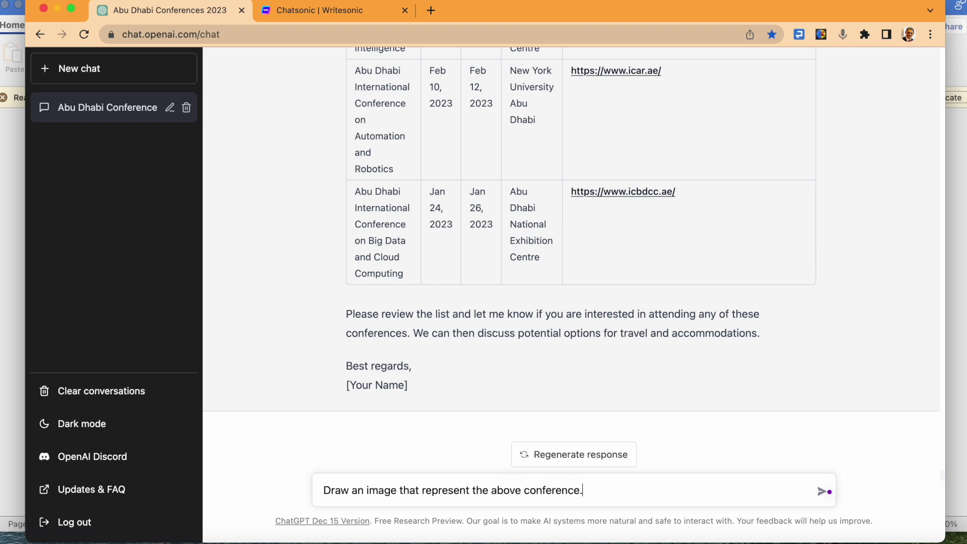
key("super+a")
key("super+c")
key("Return")
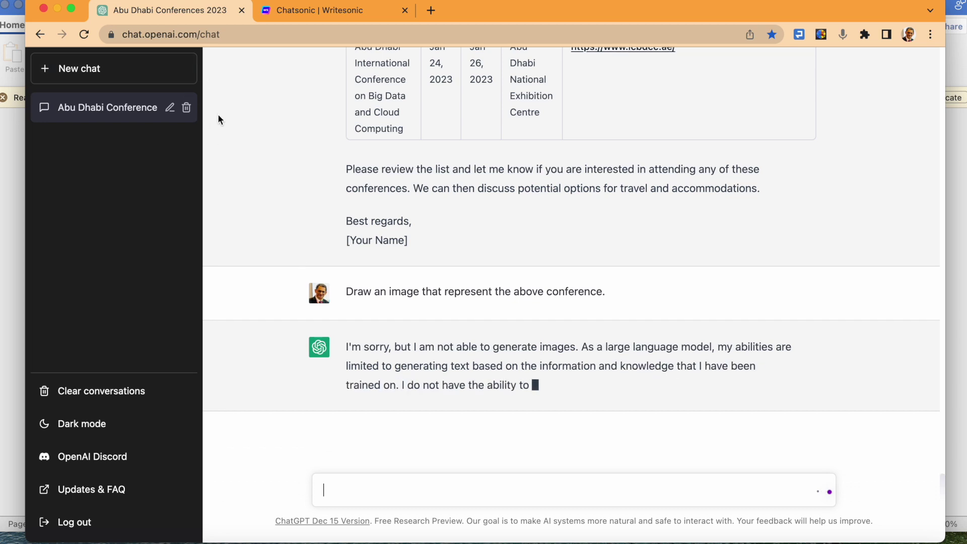
left_click(300, 11)
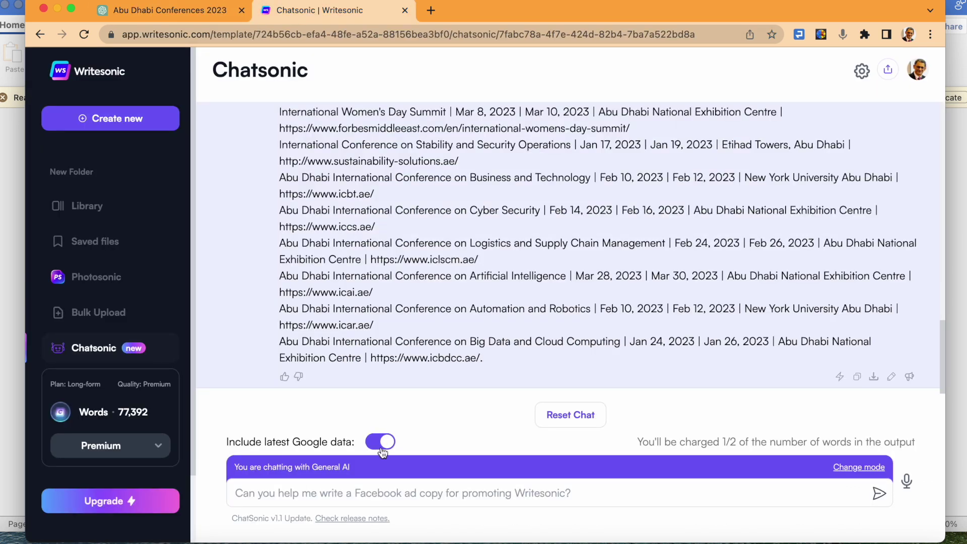
Paste and send the same draw-an-image request in the Chatsonic chat.
left_click(368, 492)
key("super+v")
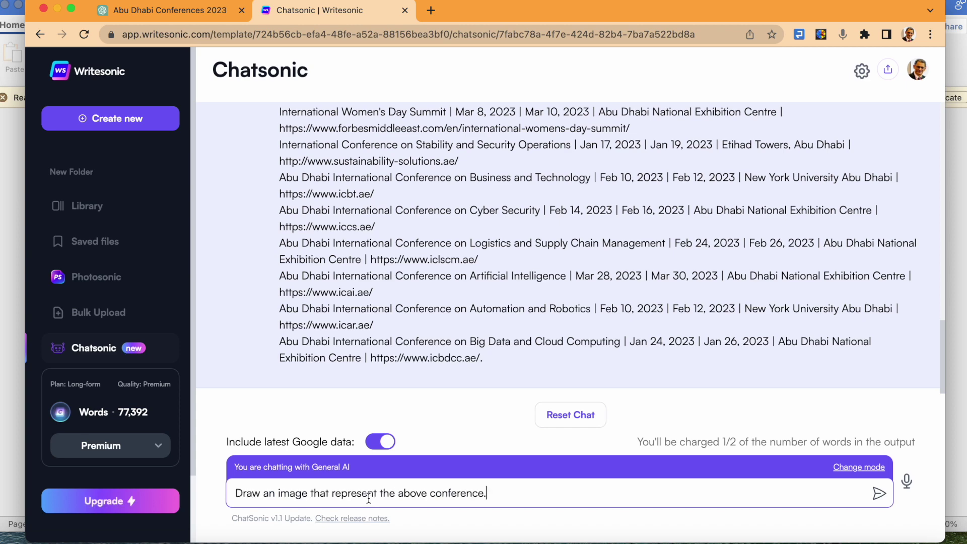
key("Return")
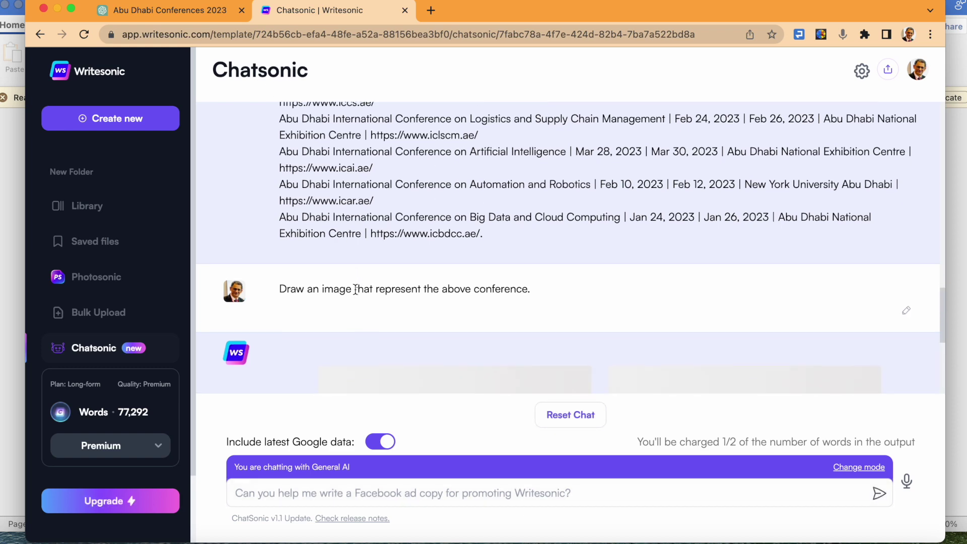
scroll(370, 270, "up", 5)
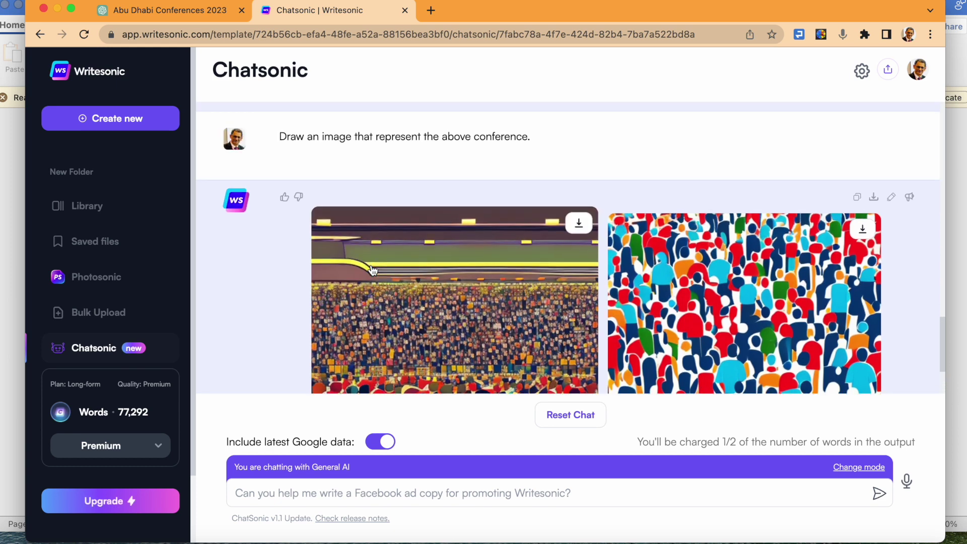
scroll(371, 263, "up", 3)
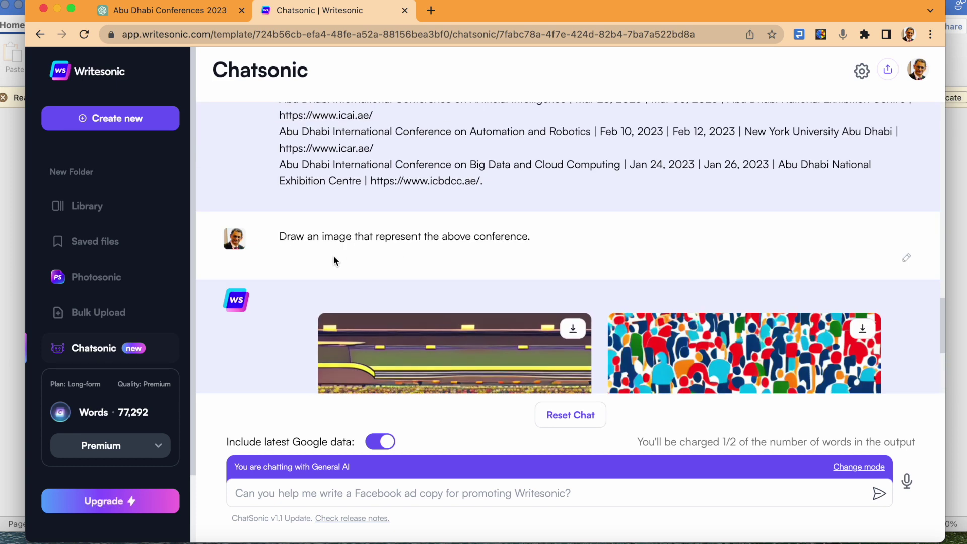
scroll(395, 265, "down", 5)
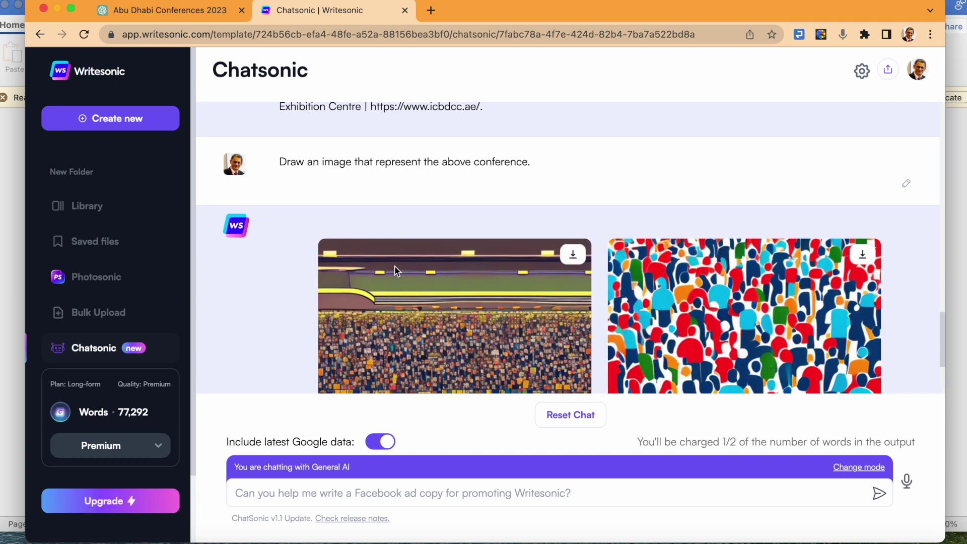
scroll(394, 265, "down", 3)
mouse_move(454, 239)
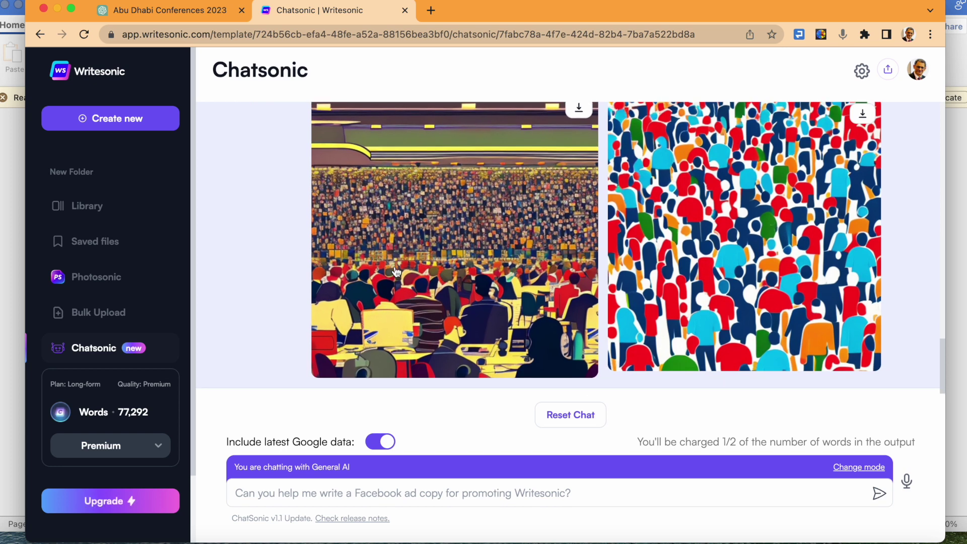
scroll(394, 271, "up", 3)
scroll(395, 271, "down", 3)
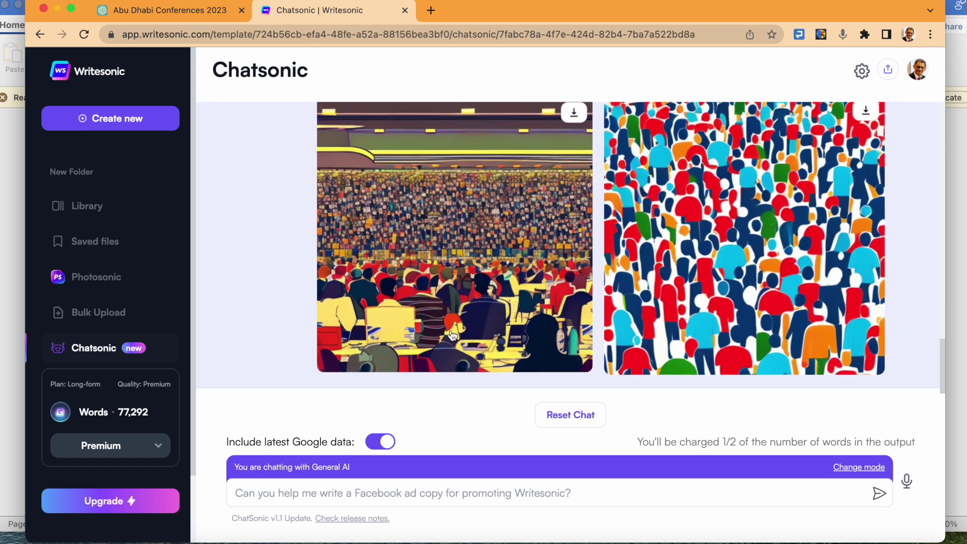
mouse_move(744, 236)
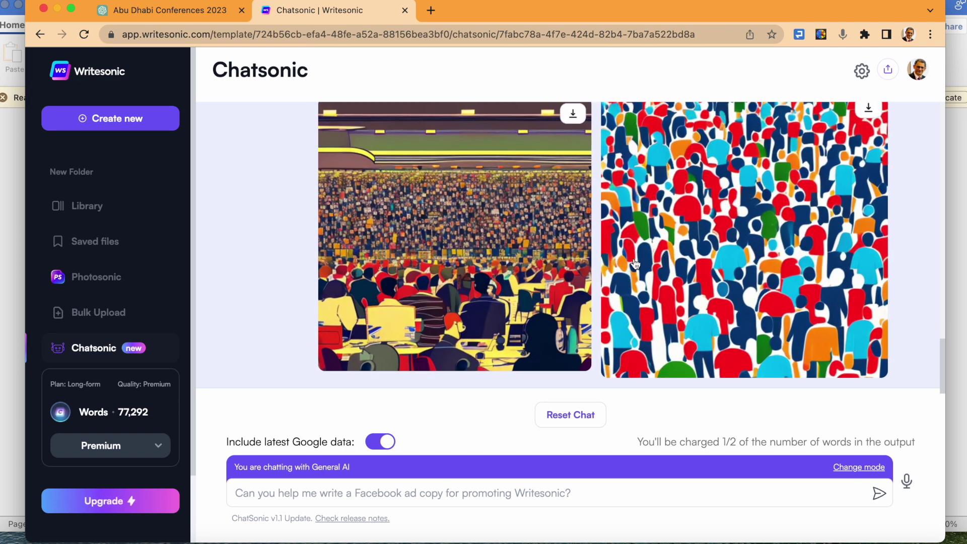
scroll(598, 269, "up", 3)
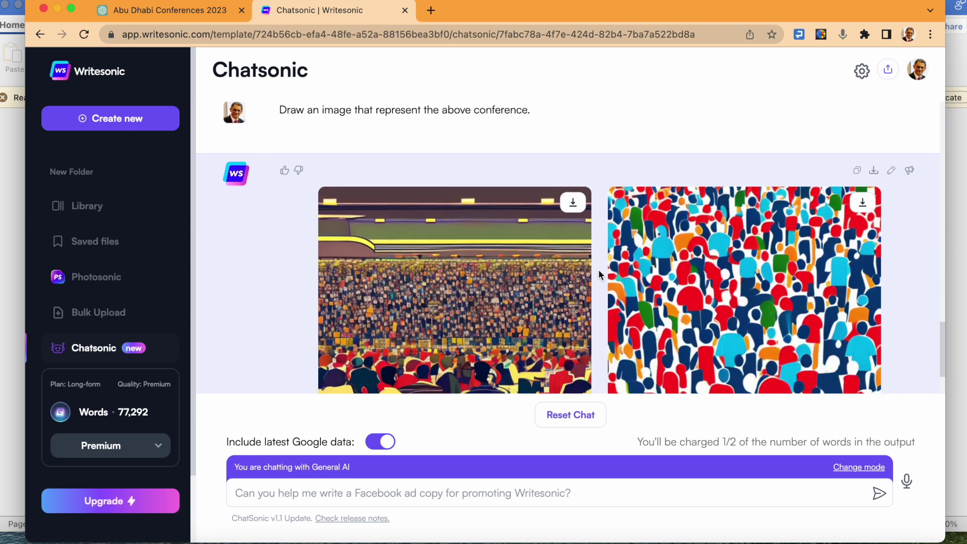
scroll(598, 270, "down", 3)
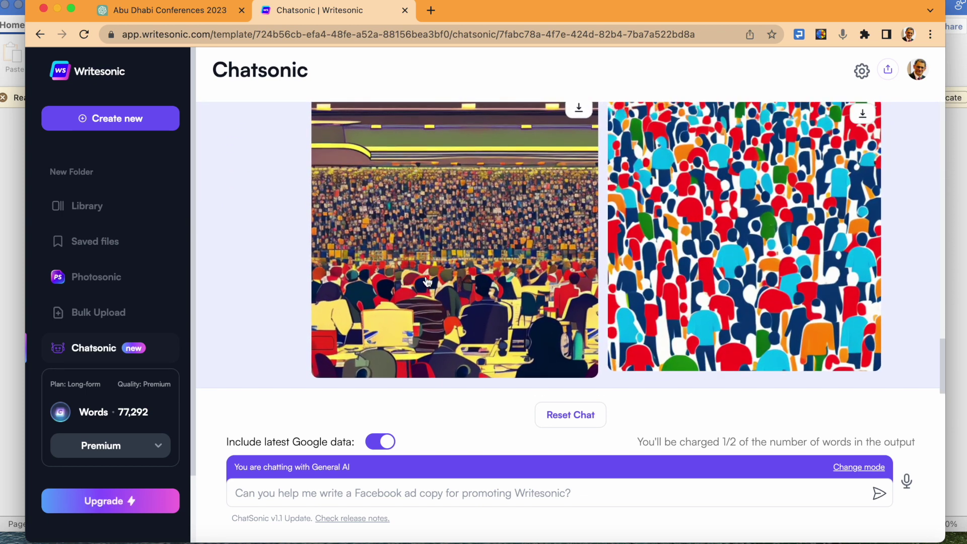
scroll(513, 258, "up", 3)
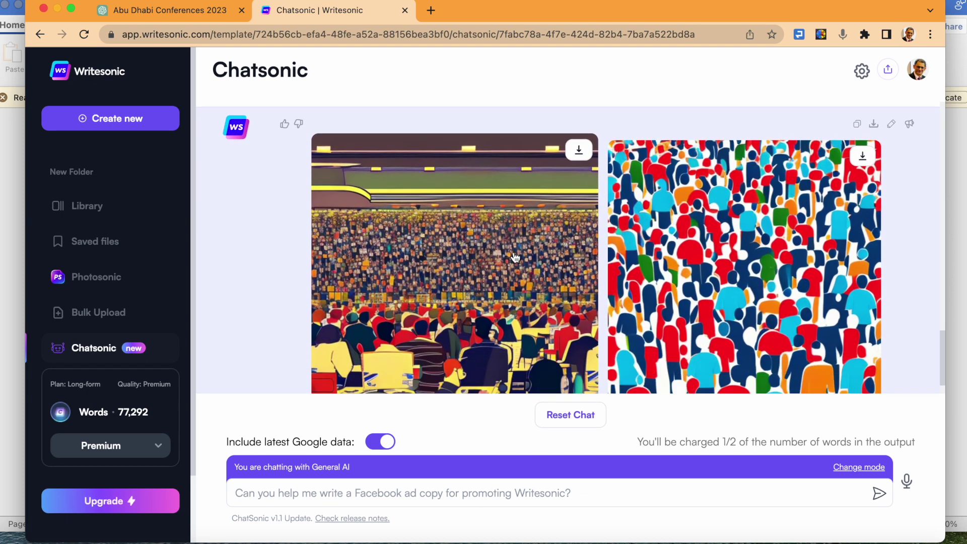
scroll(513, 259, "up", 5)
scroll(514, 257, "up", 3)
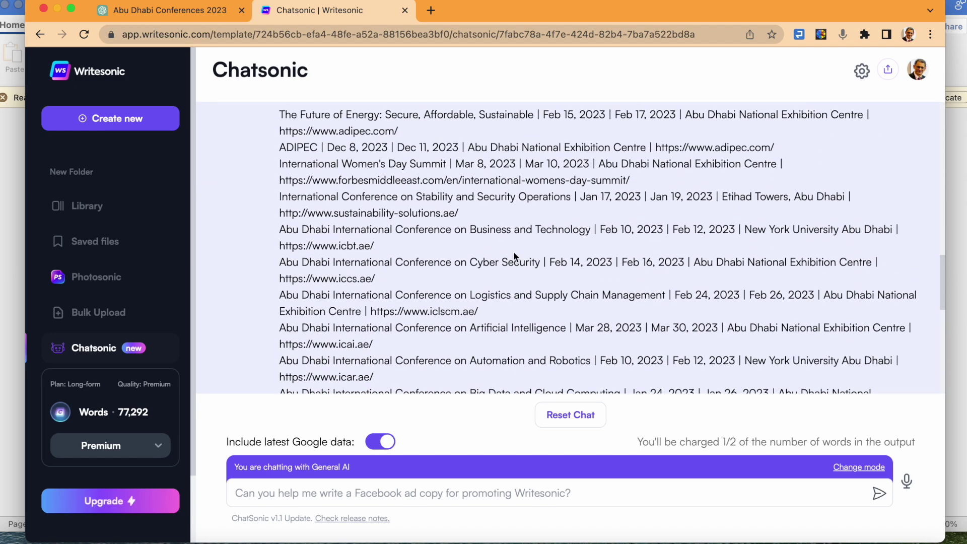
scroll(512, 251, "down", 5)
scroll(513, 251, "down", 3)
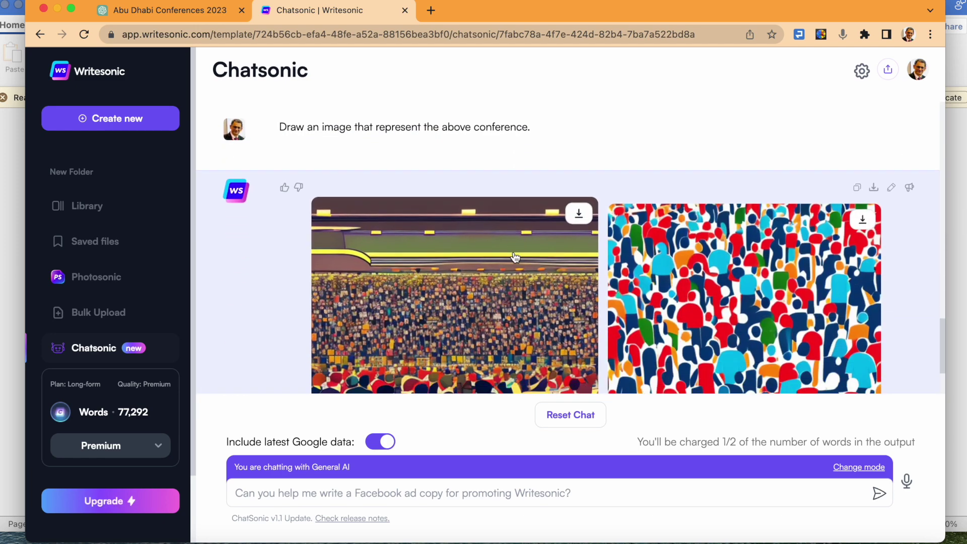
scroll(513, 257, "down", 4)
scroll(513, 257, "up", 3)
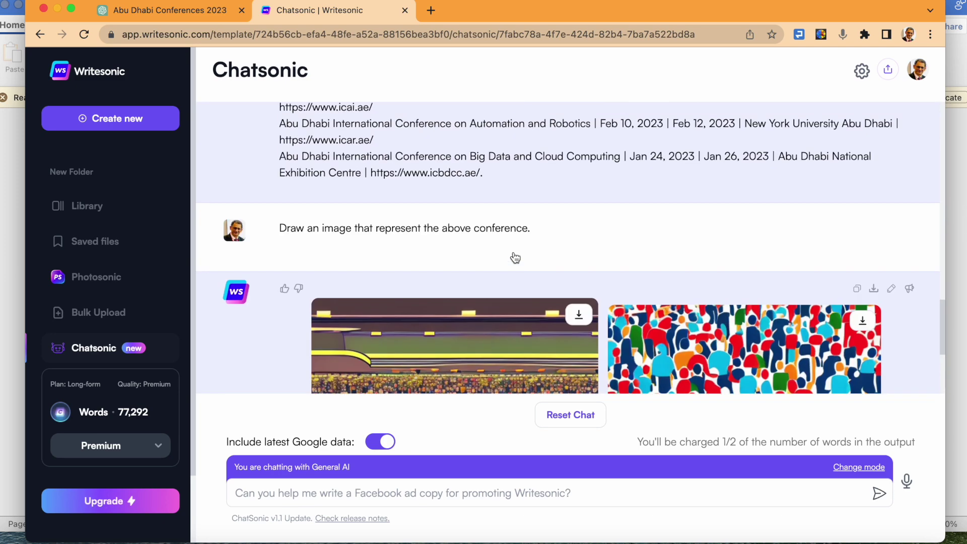
scroll(512, 257, "up", 3)
scroll(513, 256, "up", 3)
scroll(513, 257, "up", 2)
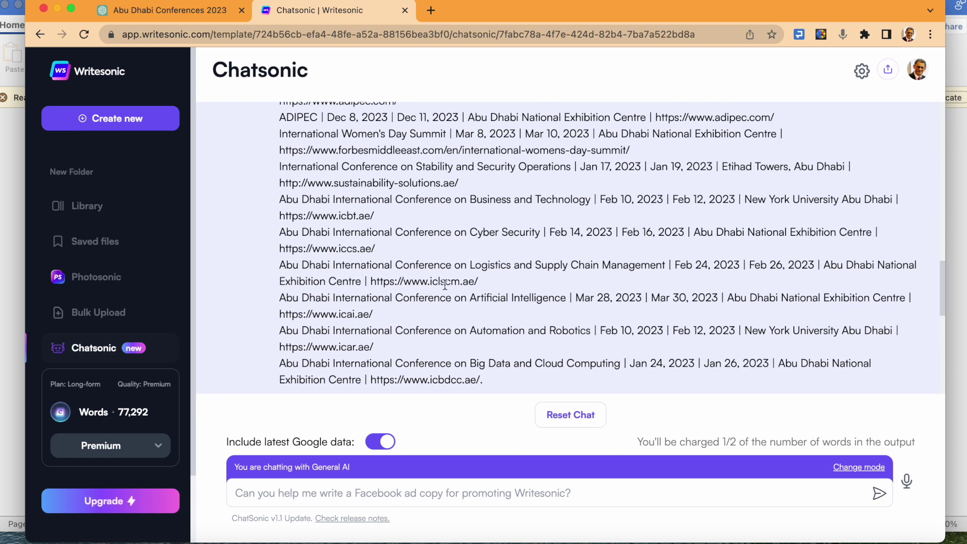
scroll(513, 257, "down", 5)
scroll(512, 257, "down", 3)
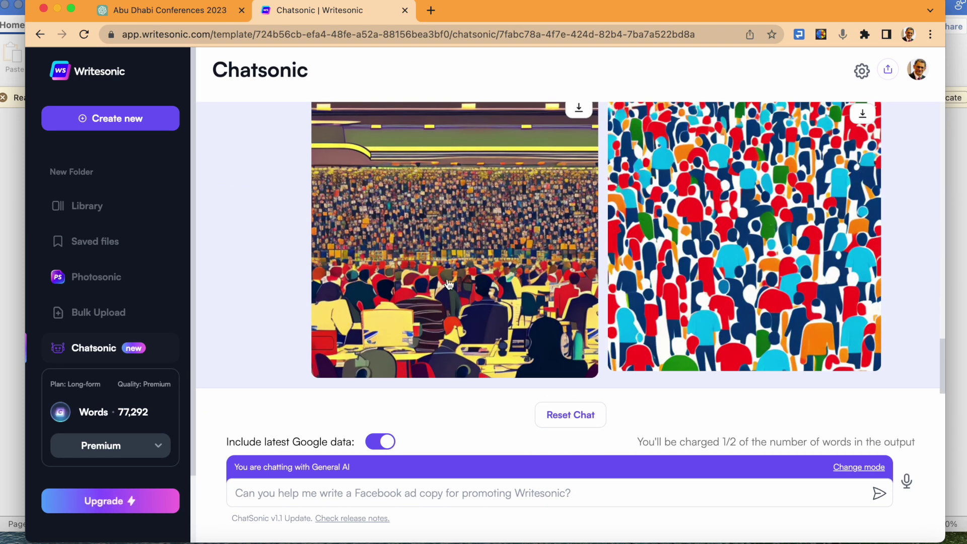
scroll(449, 284, "up", 2)
scroll(449, 284, "up", 1)
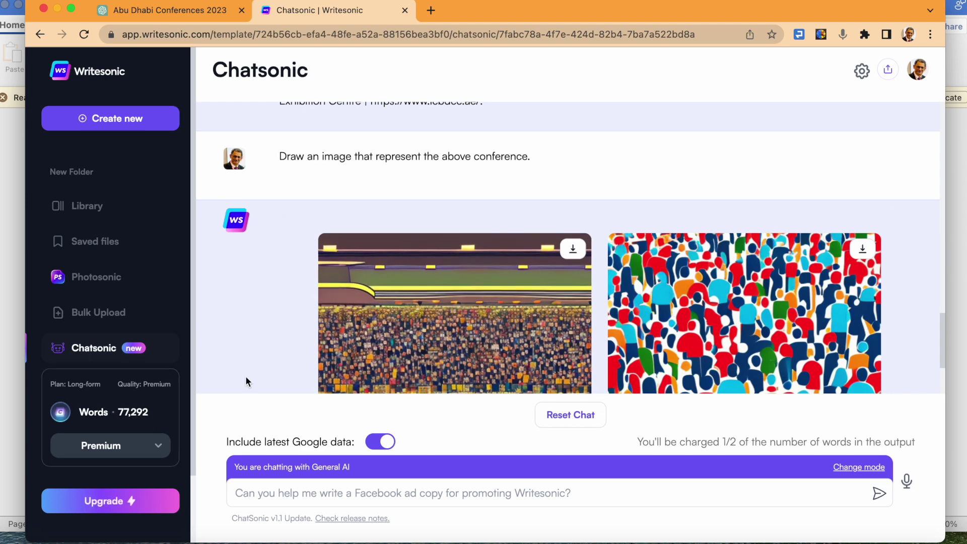
scroll(258, 385, "down", 3)
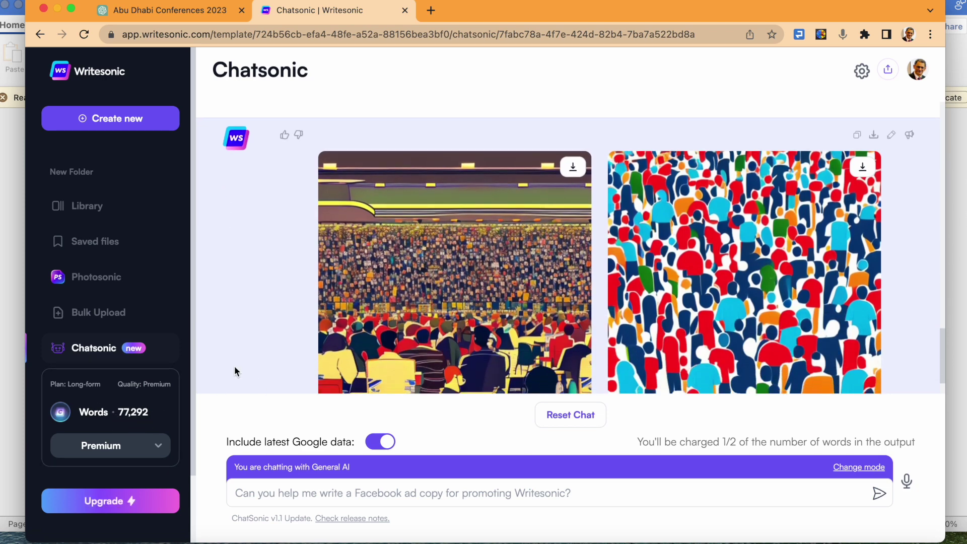
scroll(234, 365, "down", 2)
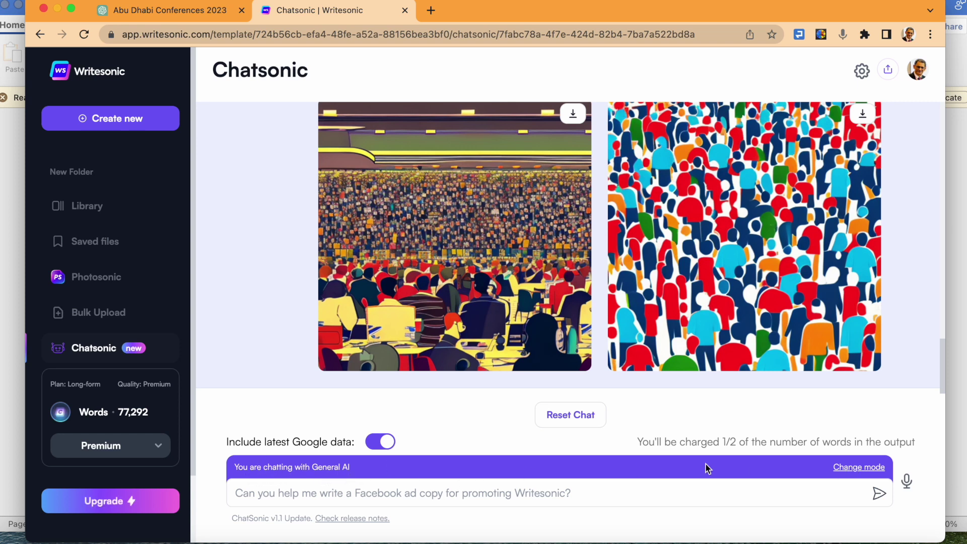
left_click(845, 469)
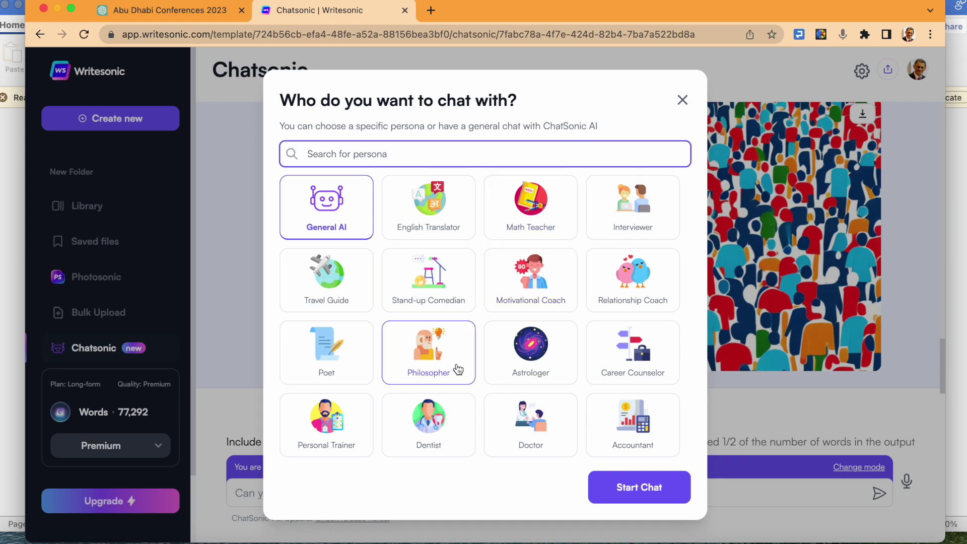
left_click(682, 99)
scroll(264, 261, "up", 10)
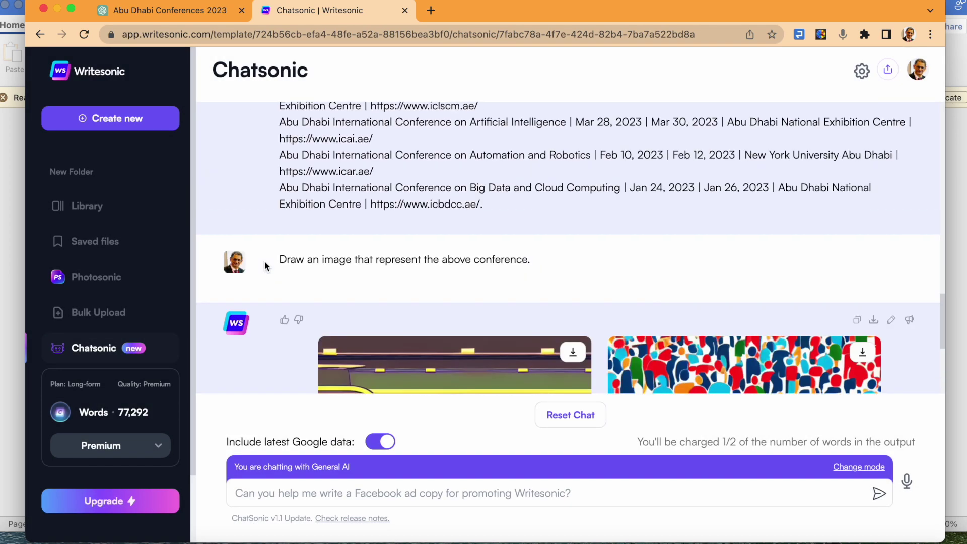
scroll(264, 260, "up", 10)
scroll(264, 260, "up", 10)
scroll(265, 261, "up", 5)
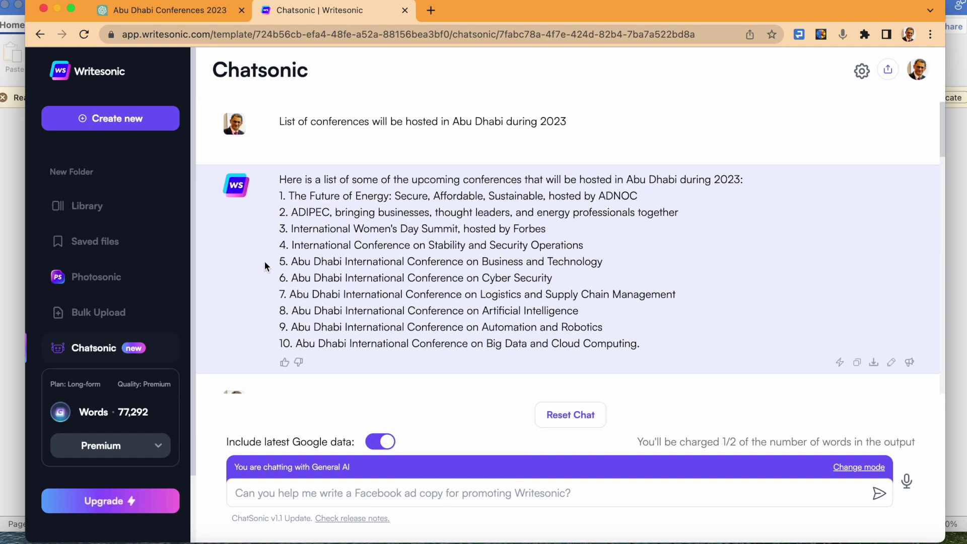
scroll(265, 261, "down", 5)
scroll(265, 261, "down", 8)
scroll(264, 260, "down", 8)
scroll(264, 260, "down", 3)
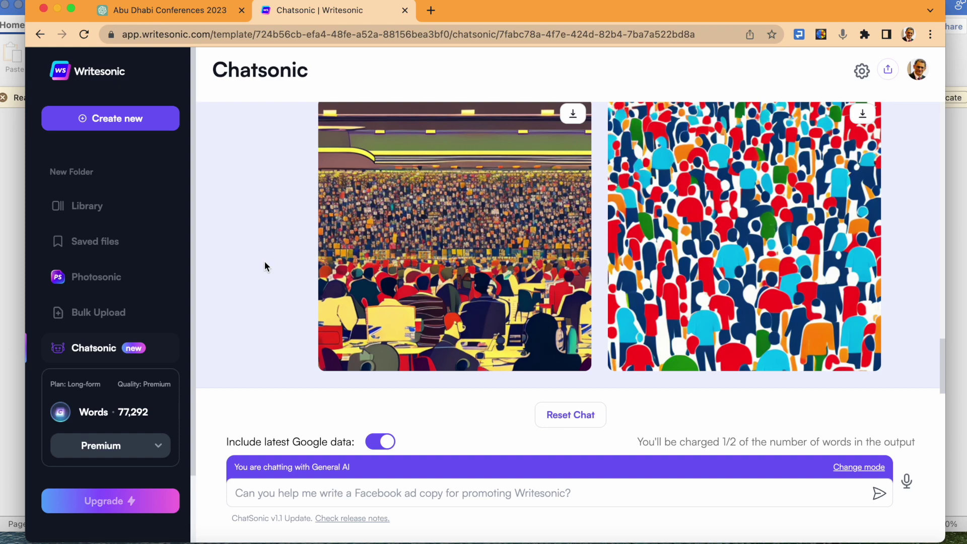
scroll(264, 264, "up", 5)
scroll(264, 265, "up", 8)
scroll(265, 264, "up", 3)
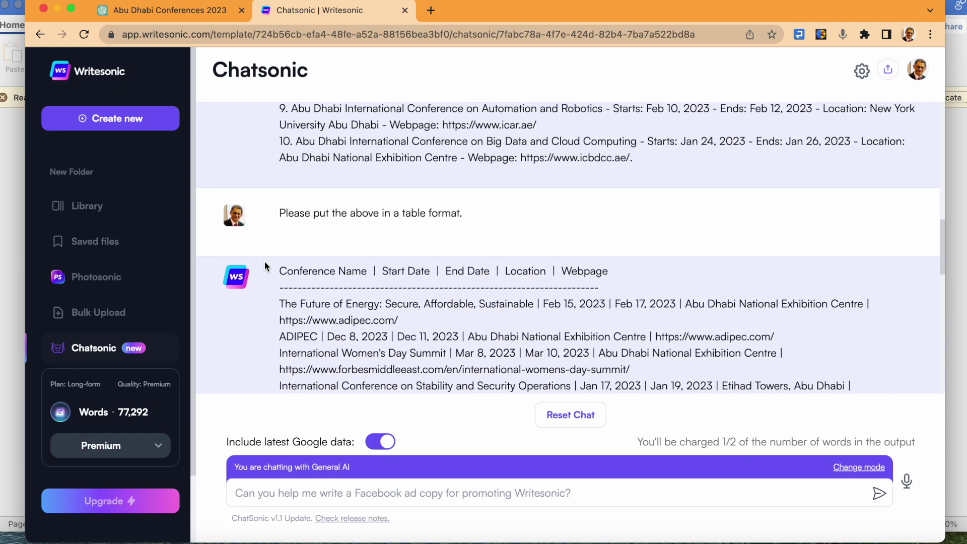
scroll(265, 265, "up", 2)
scroll(264, 261, "up", 5)
scroll(264, 261, "up", 2)
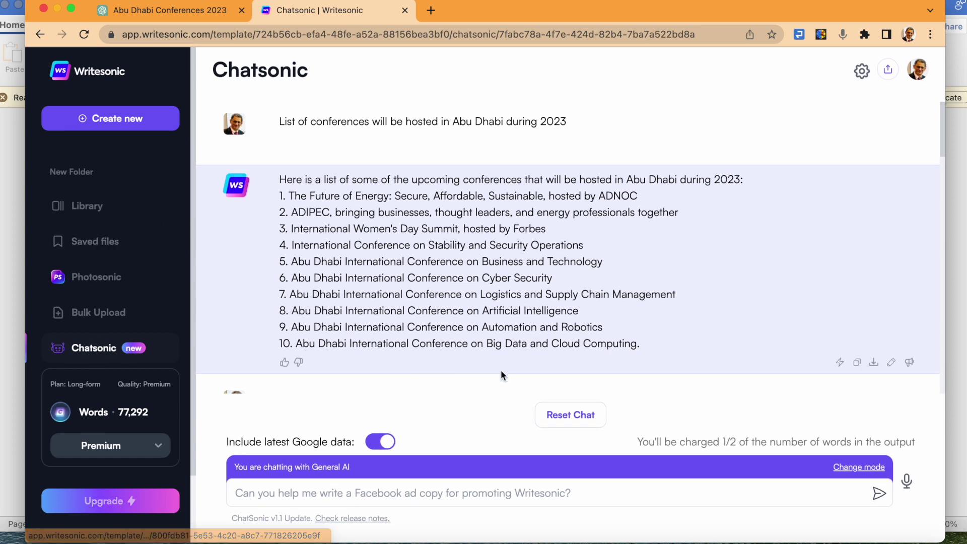
Reset the Chatsonic chat to clear the conference conversation.
left_click(566, 417)
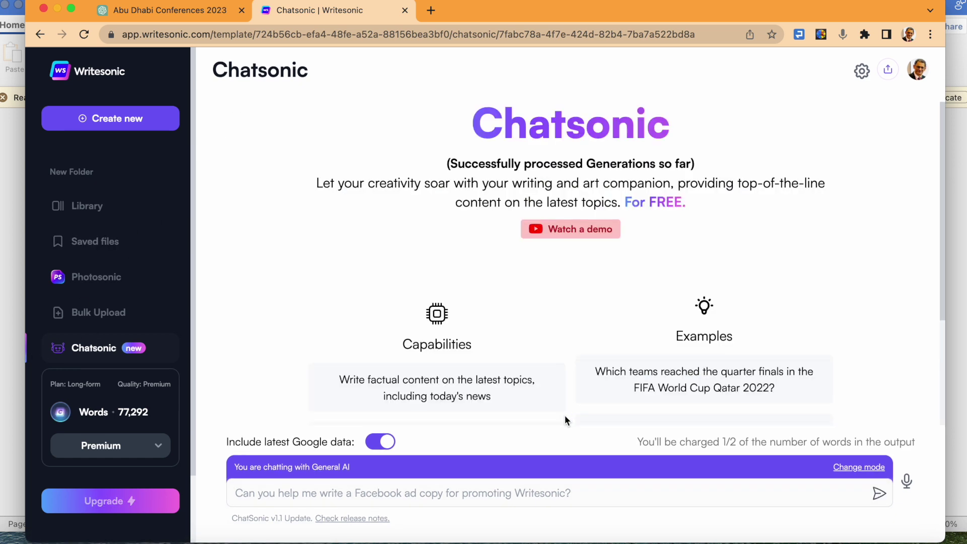
scroll(527, 213, "down", 2)
scroll(528, 213, "up", 3)
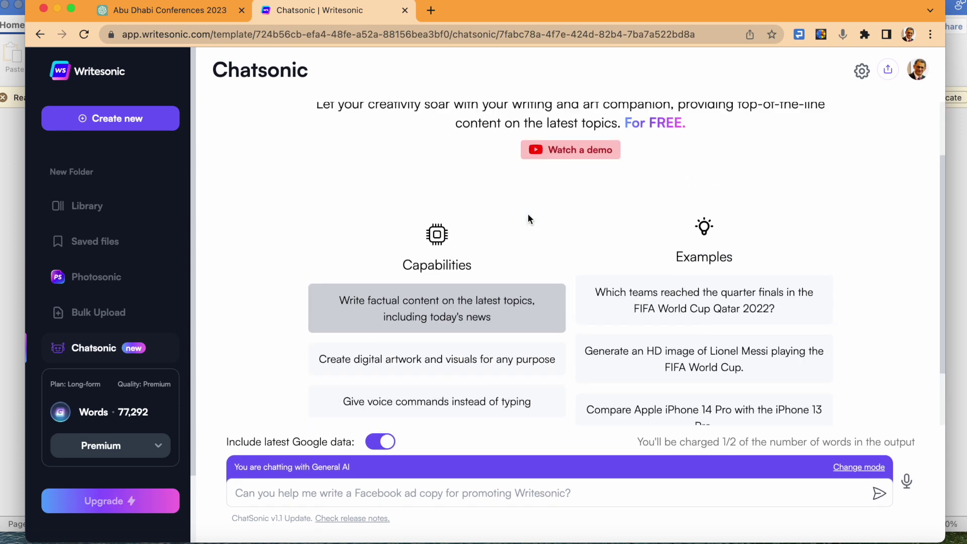
scroll(527, 214, "up", 2)
scroll(527, 213, "down", 1)
scroll(528, 213, "up", 1)
scroll(527, 213, "down", 1)
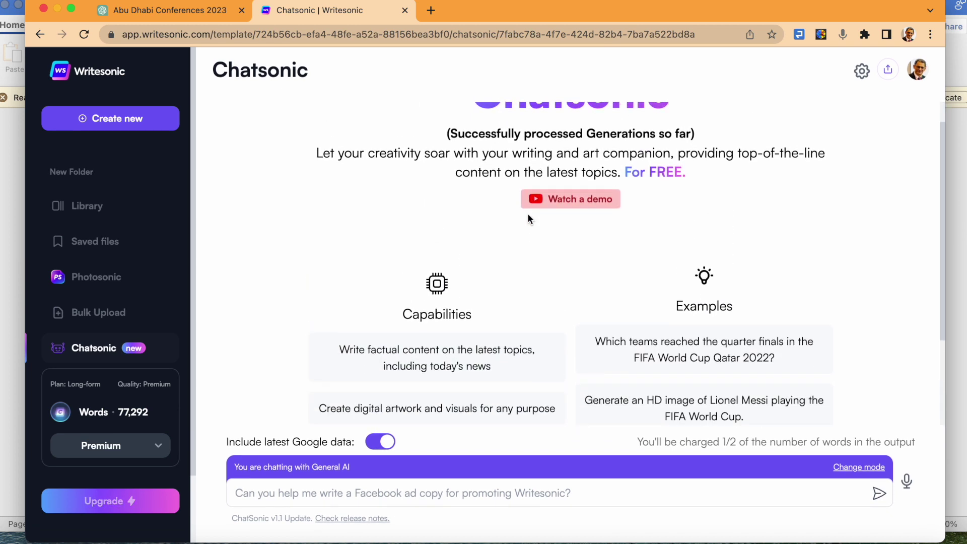
scroll(533, 190, "down", 2)
scroll(538, 218, "down", 2)
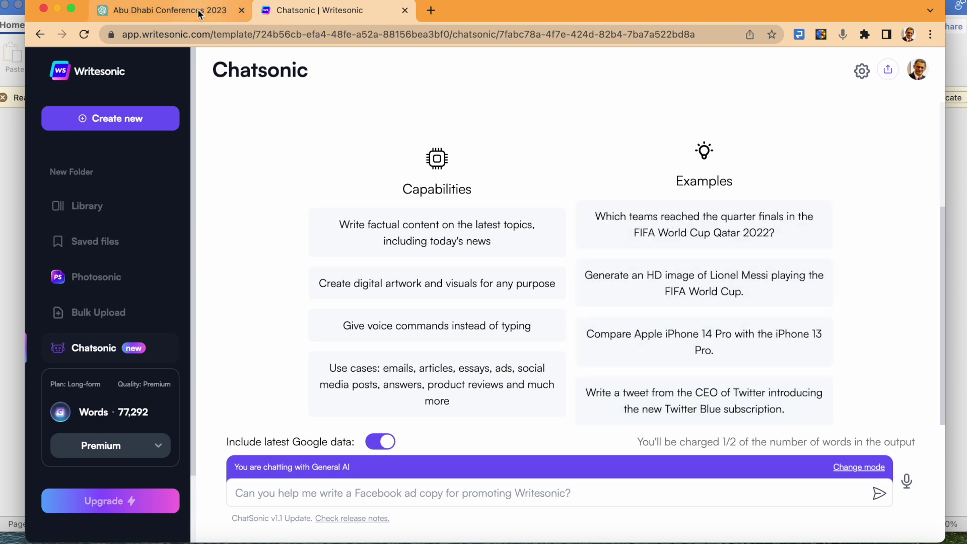
left_click(169, 10)
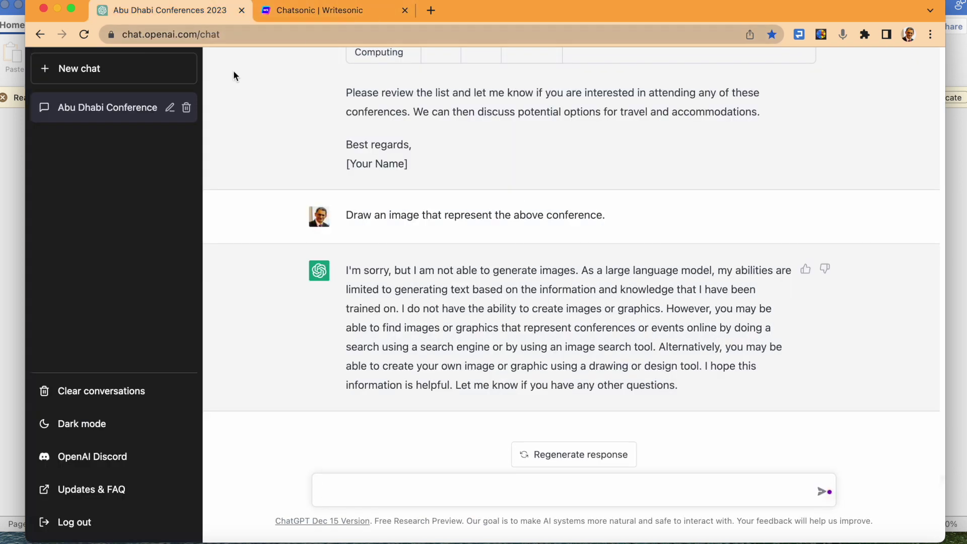
Delete the Abu Dhabi Conference chat via the trash icon and confirm.
left_click(186, 108)
left_click(170, 107)
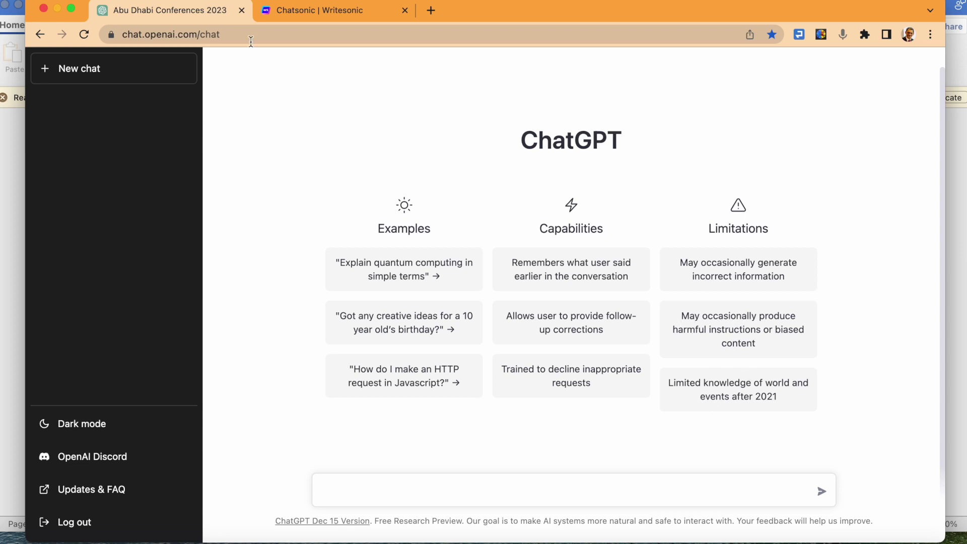
Return to ChatGPT and dictate the Python insurance-cost prompt (200, ×1.5 above age 60).
left_click(347, 10)
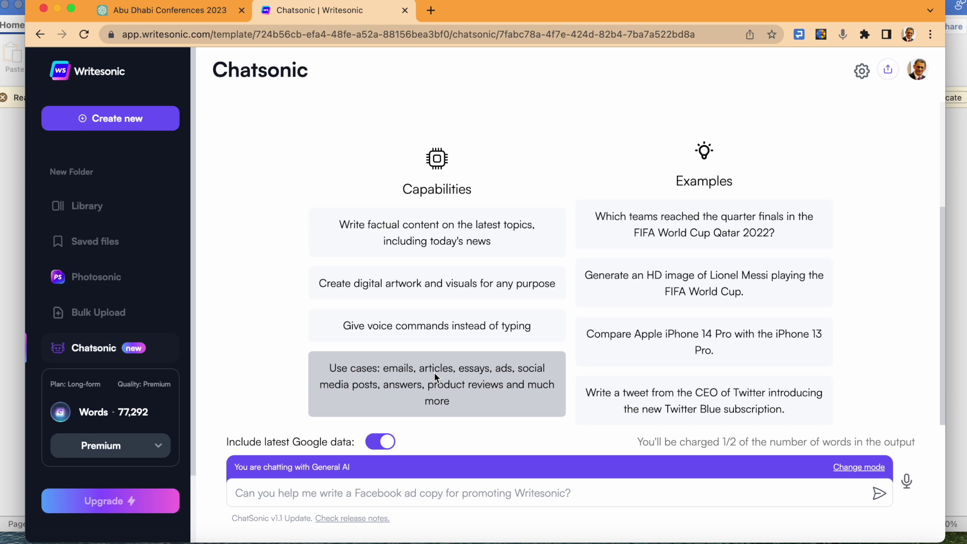
left_click(402, 492)
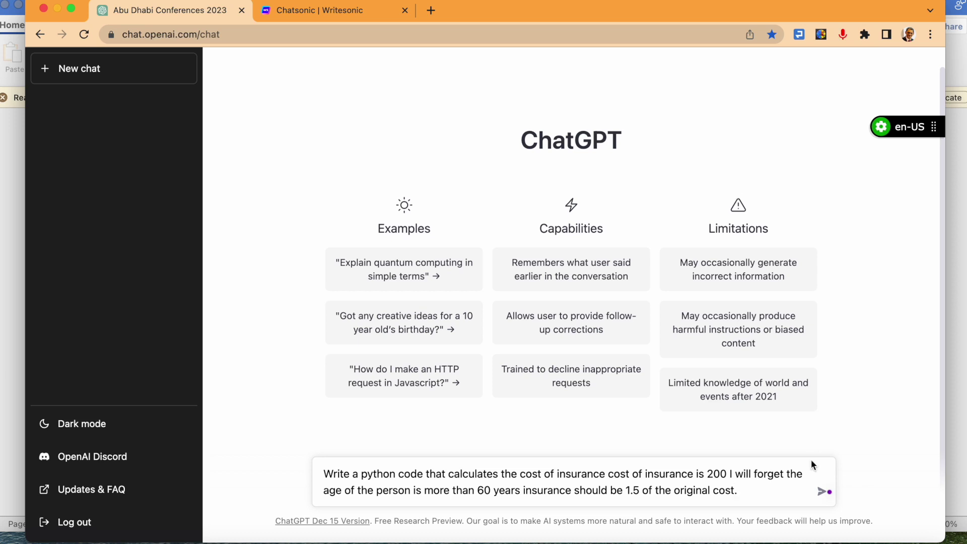
Send the insurance-cost prompt to ChatGPT and copy the prompt text for reuse.
left_click(823, 492)
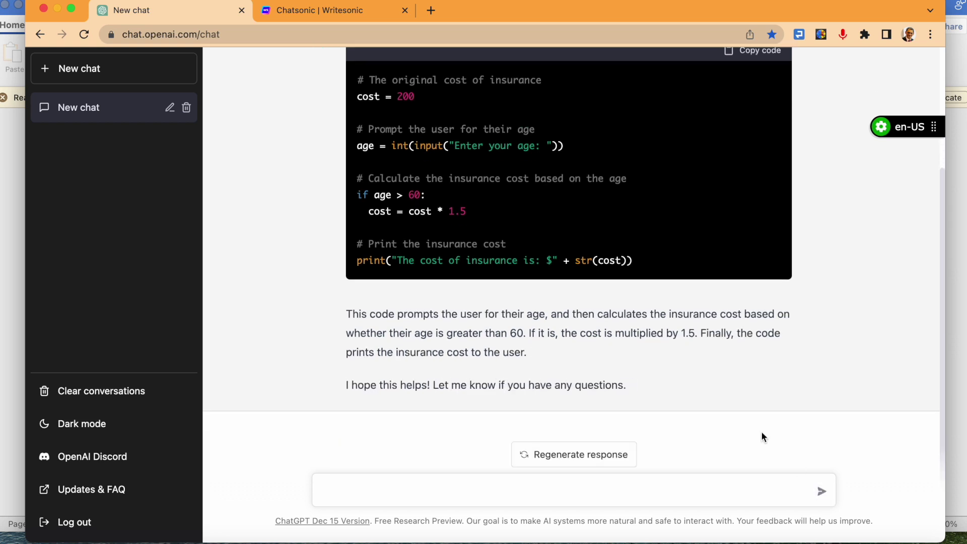
scroll(647, 346, "up", 2)
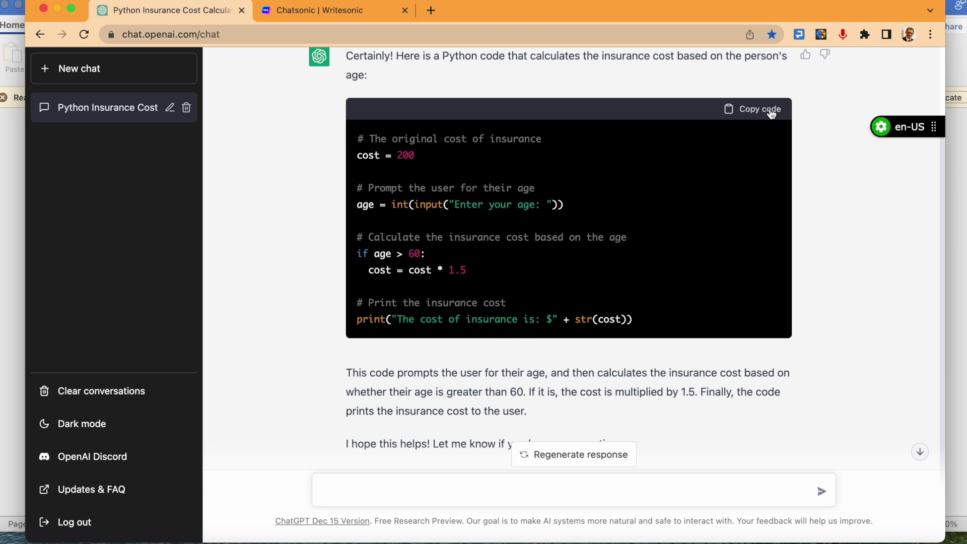
scroll(770, 113, "up", 3)
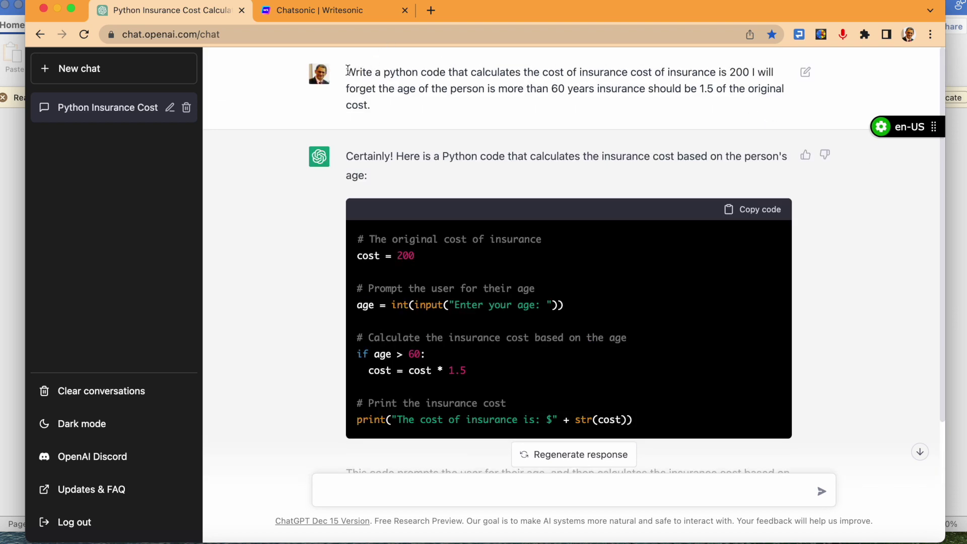
left_click_drag(346, 70, 378, 106)
right_click(393, 83)
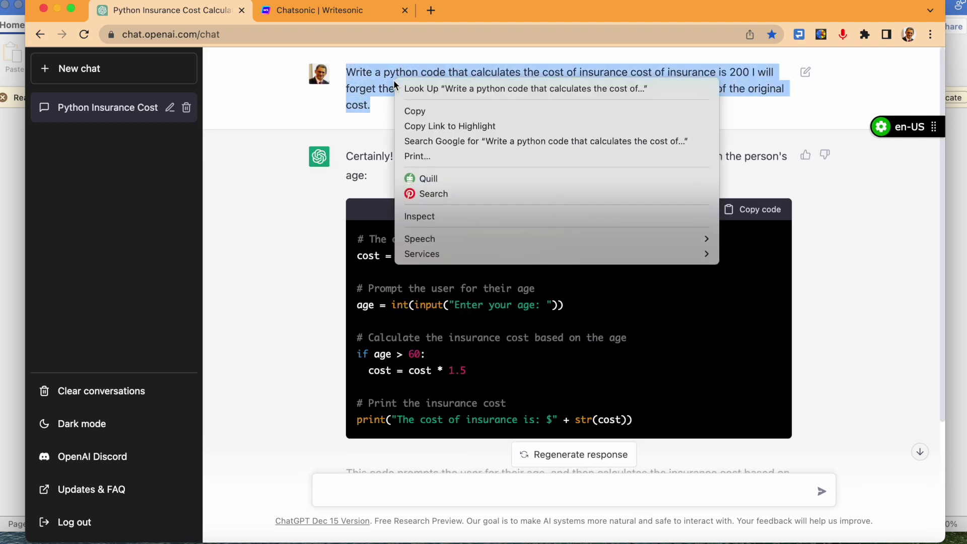
left_click(413, 111)
Paste the copied insurance-cost prompt into Chatsonic, clear the garbled paste, and send it.
left_click(320, 10)
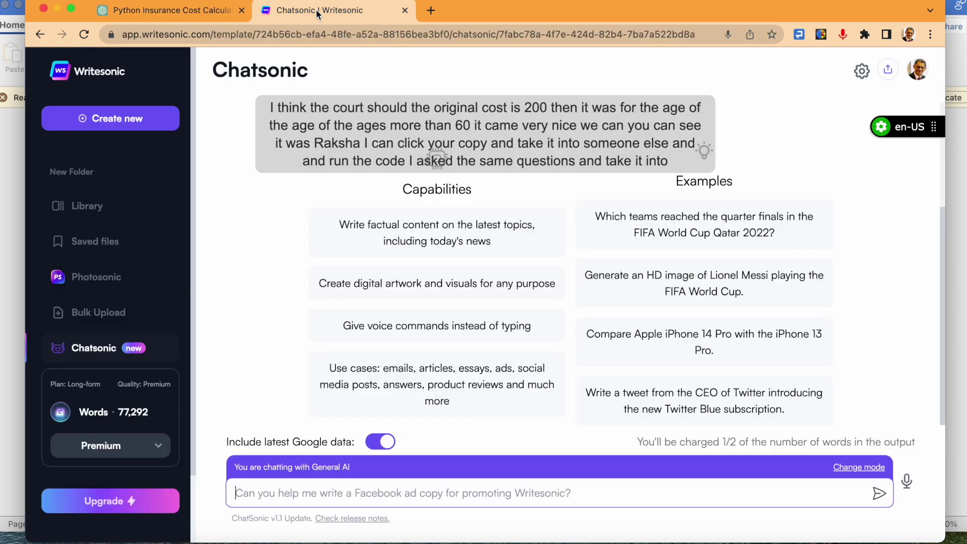
left_click(382, 494)
key("super+v")
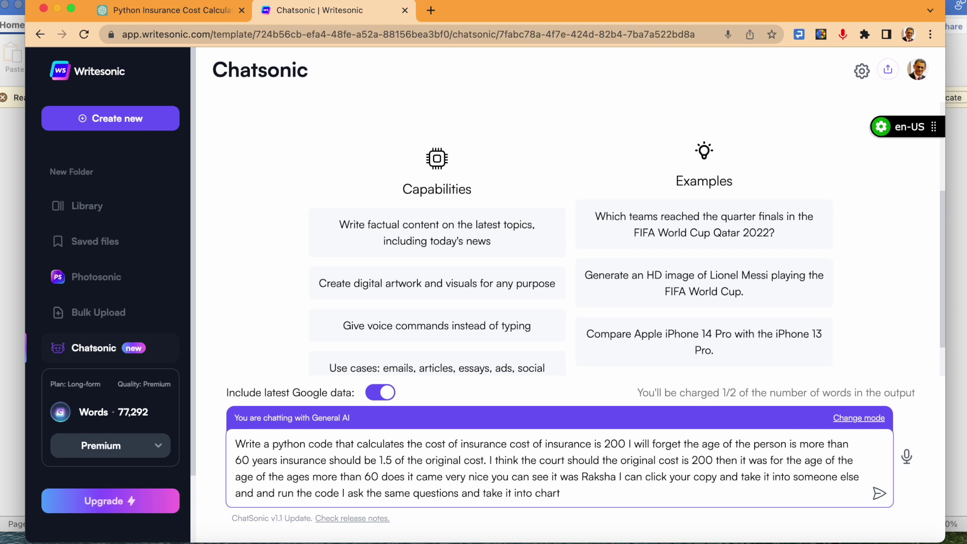
key("super+a")
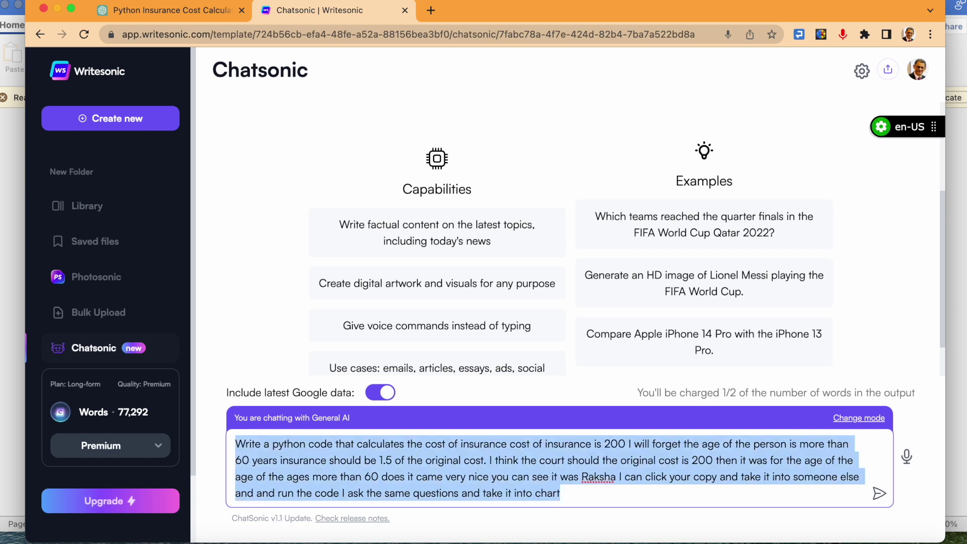
key("BackSpace")
key("super+v")
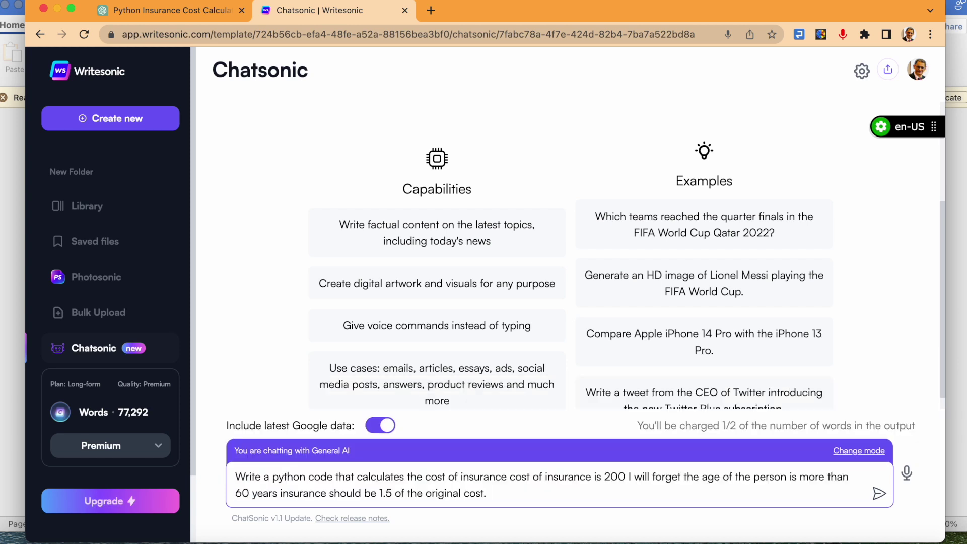
key("Return")
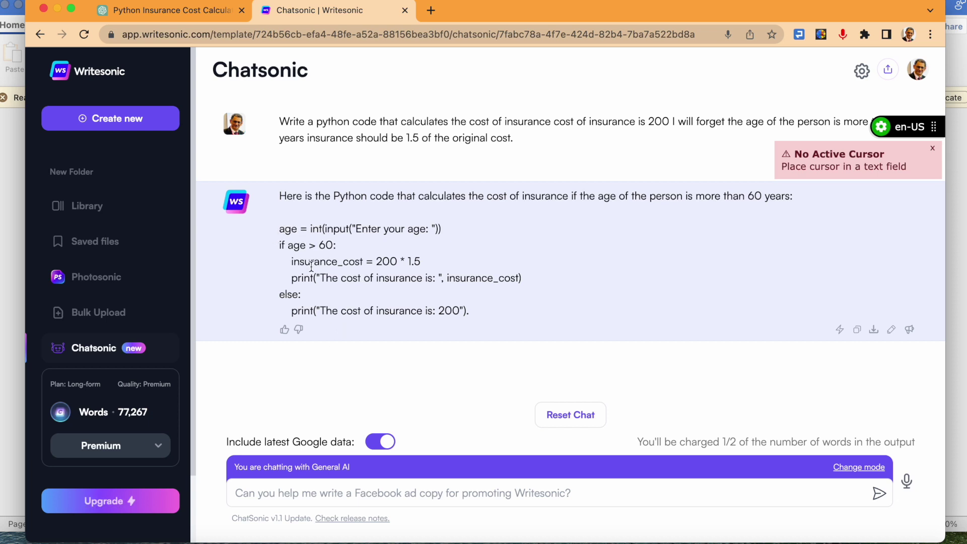
left_click(174, 9)
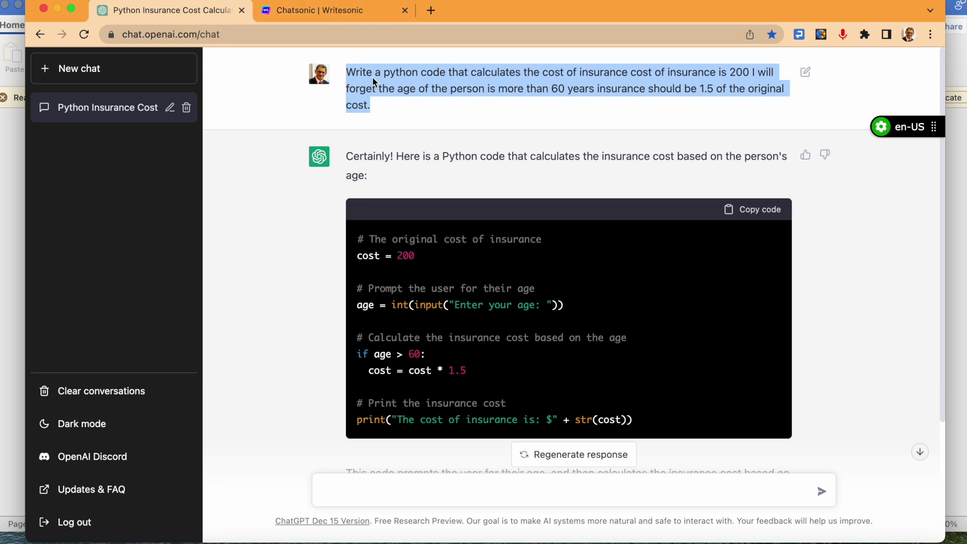
left_click(313, 12)
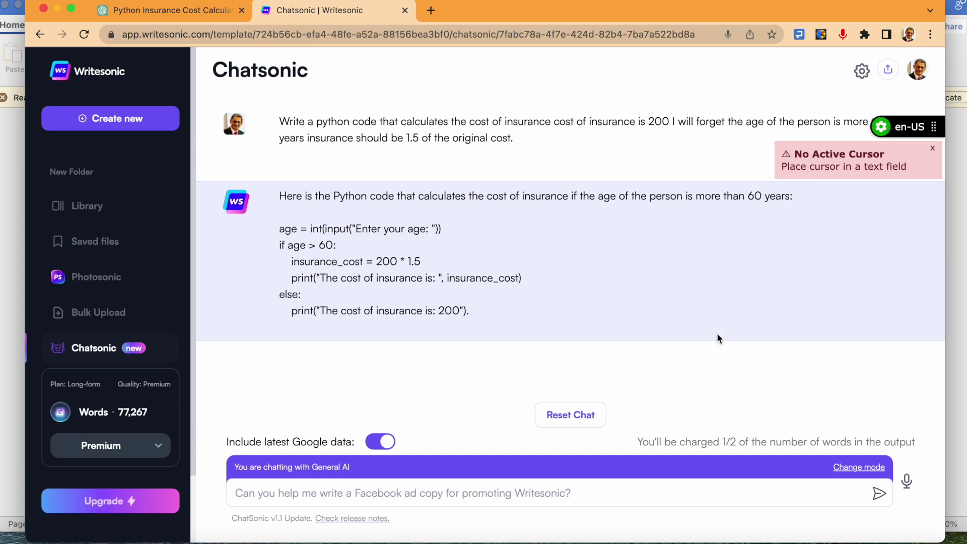
mouse_move(529, 257)
left_click_drag(279, 230, 484, 308)
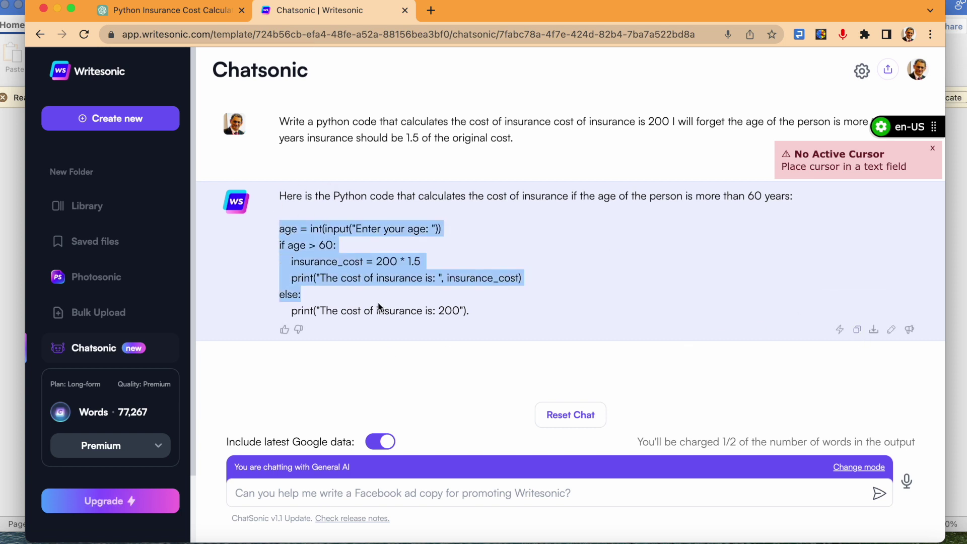